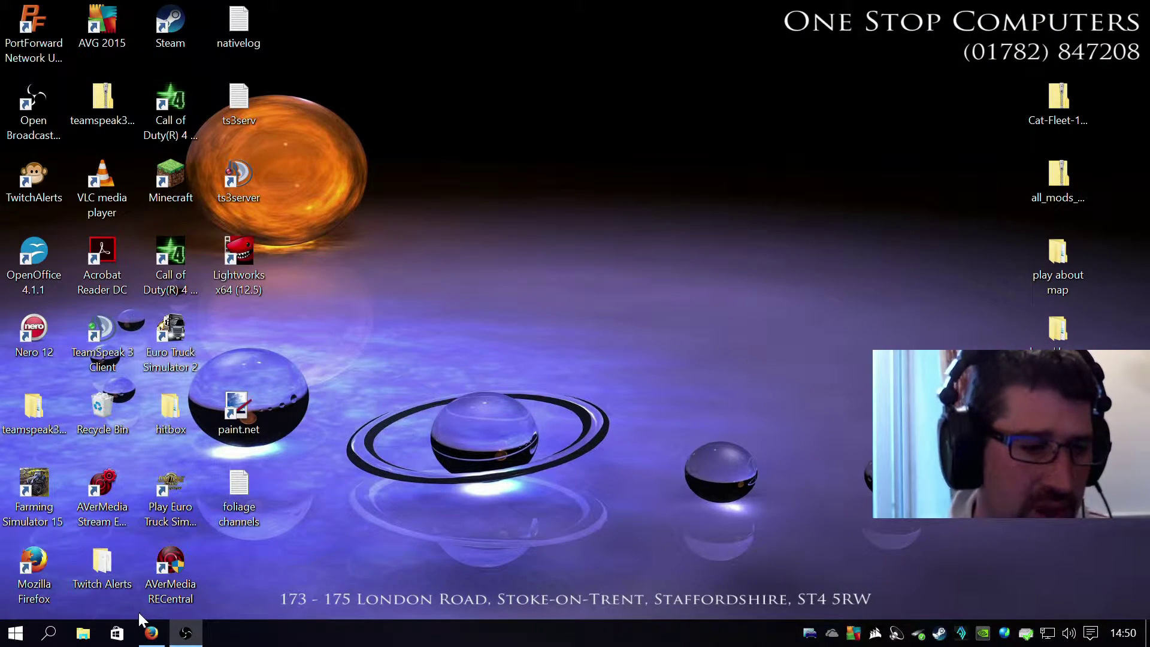
Switch to Firefox and send the !portal command in the bbfarmservices Twitch chat
left_click(151, 632)
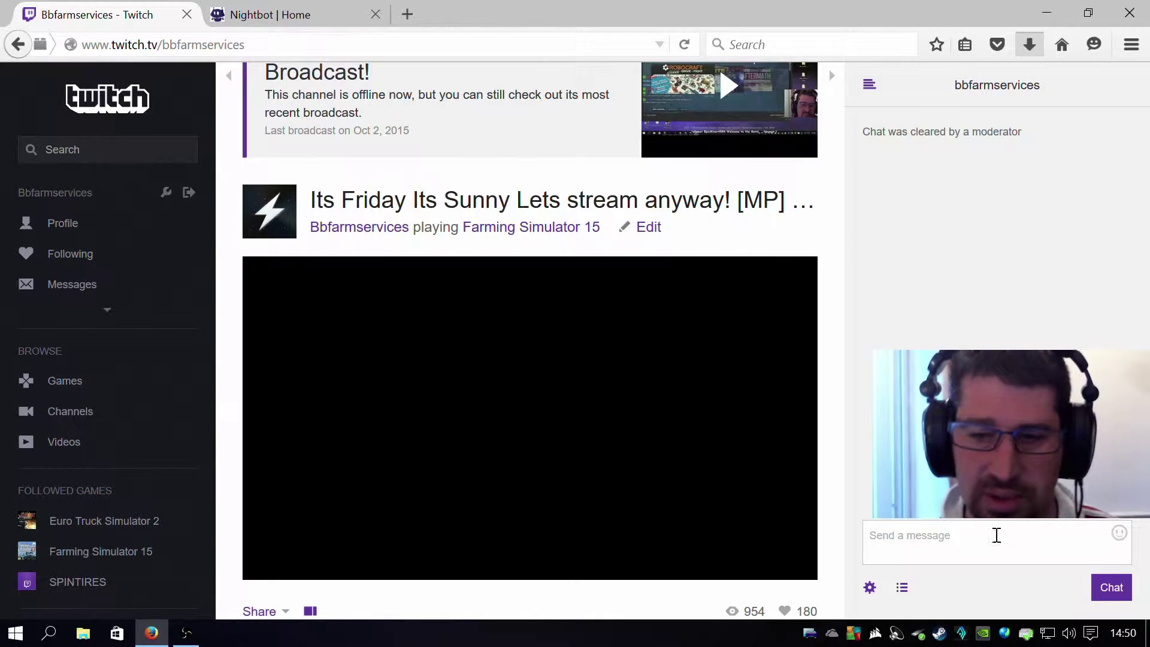
left_click(912, 542)
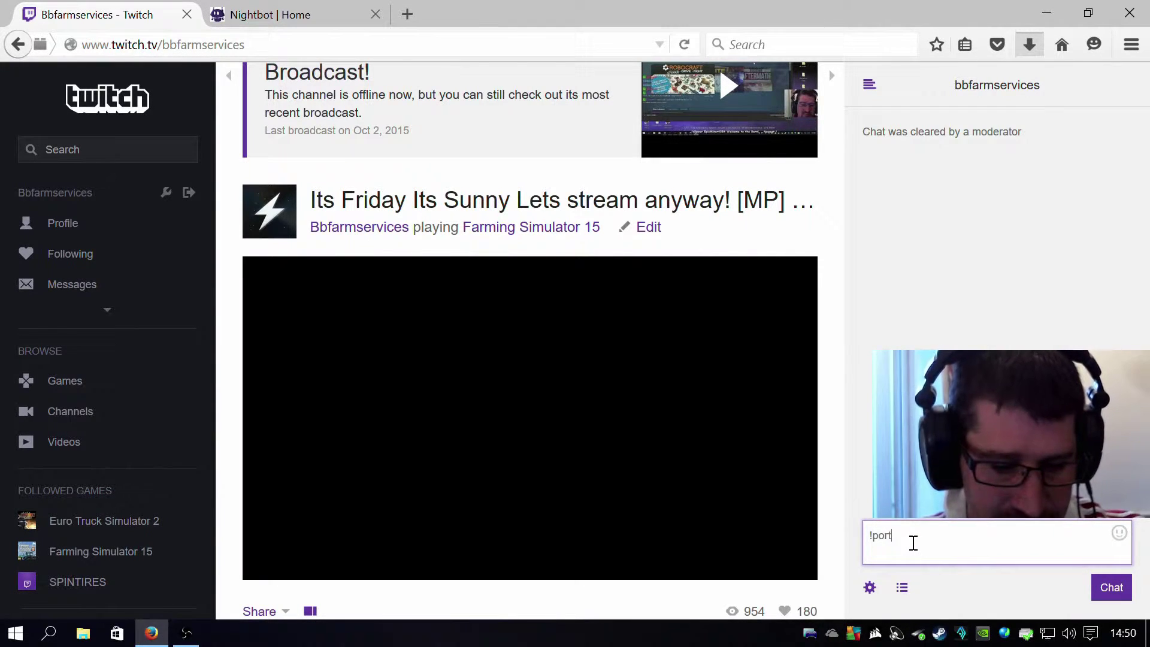
type("!portal")
key("Return")
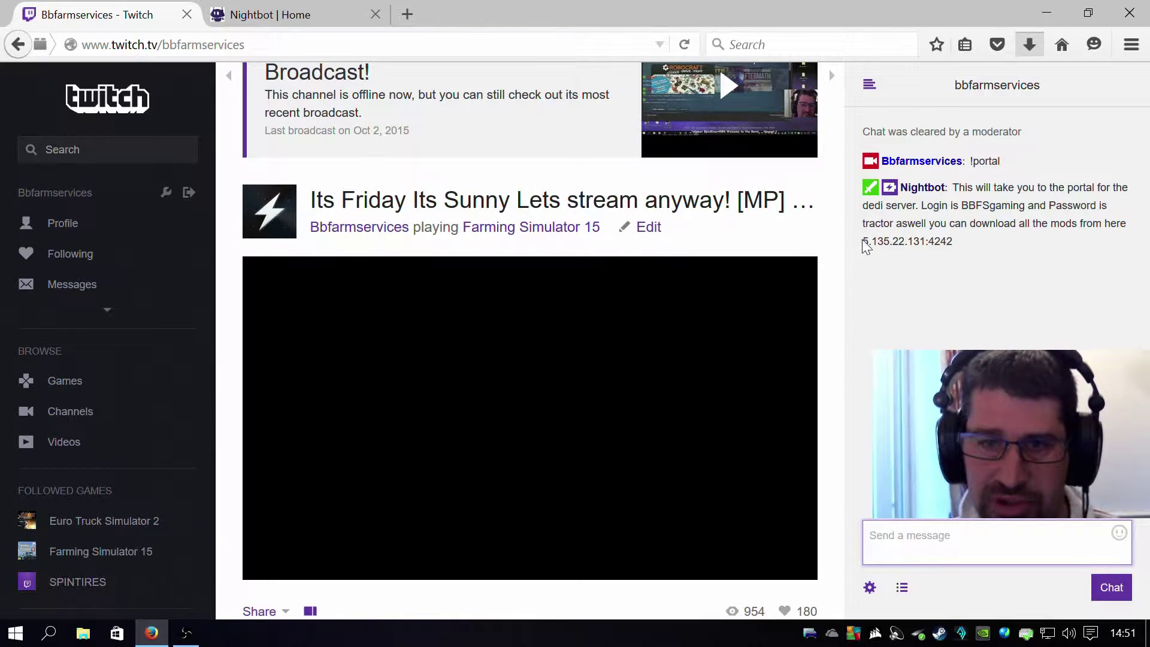
Copy the server address 5.135.22.131:4242 from Nightbot's chat reply and open its index.html page in a new tab
left_click_drag(865, 240, 953, 241)
key("ctrl+c")
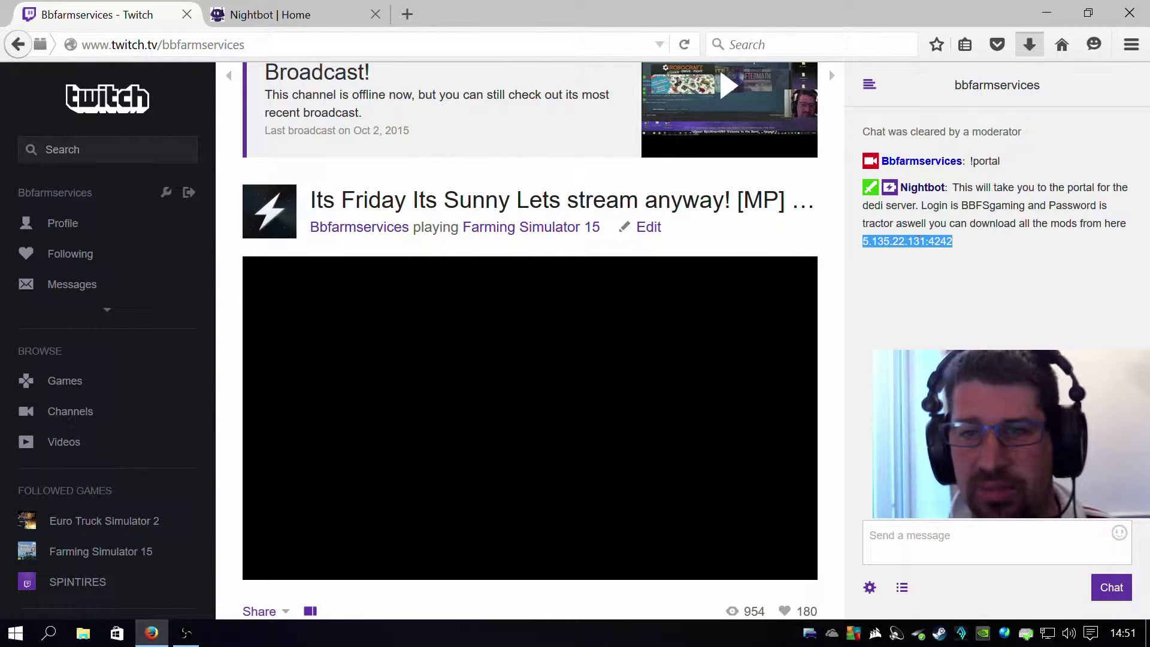
left_click(409, 15)
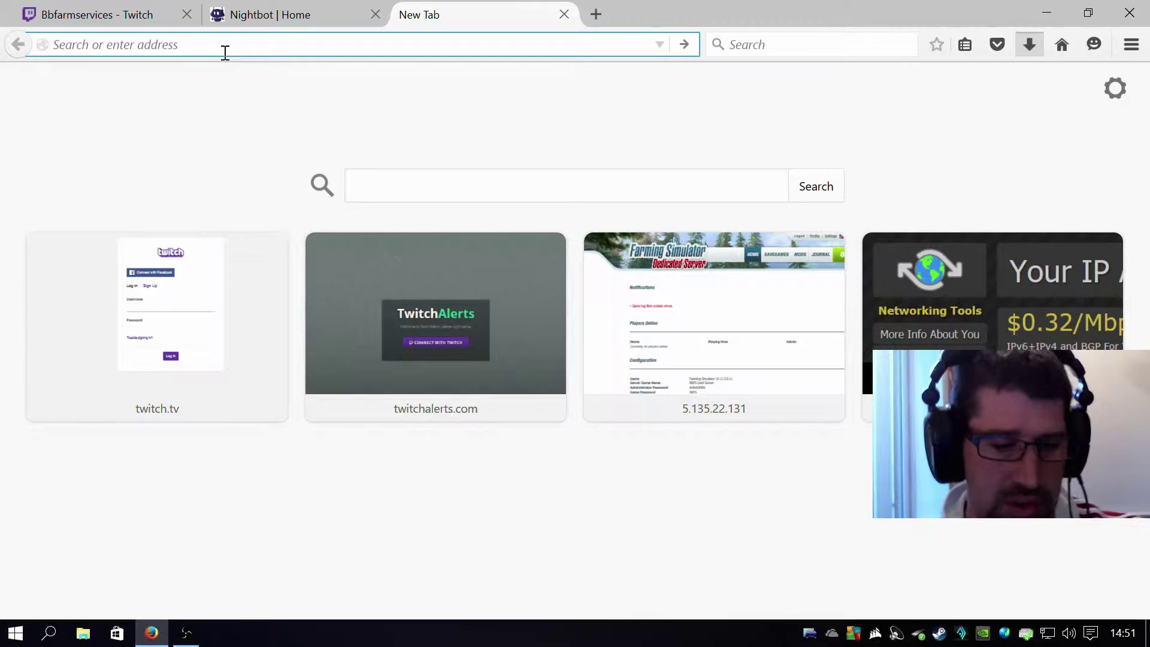
key("ctrl+v")
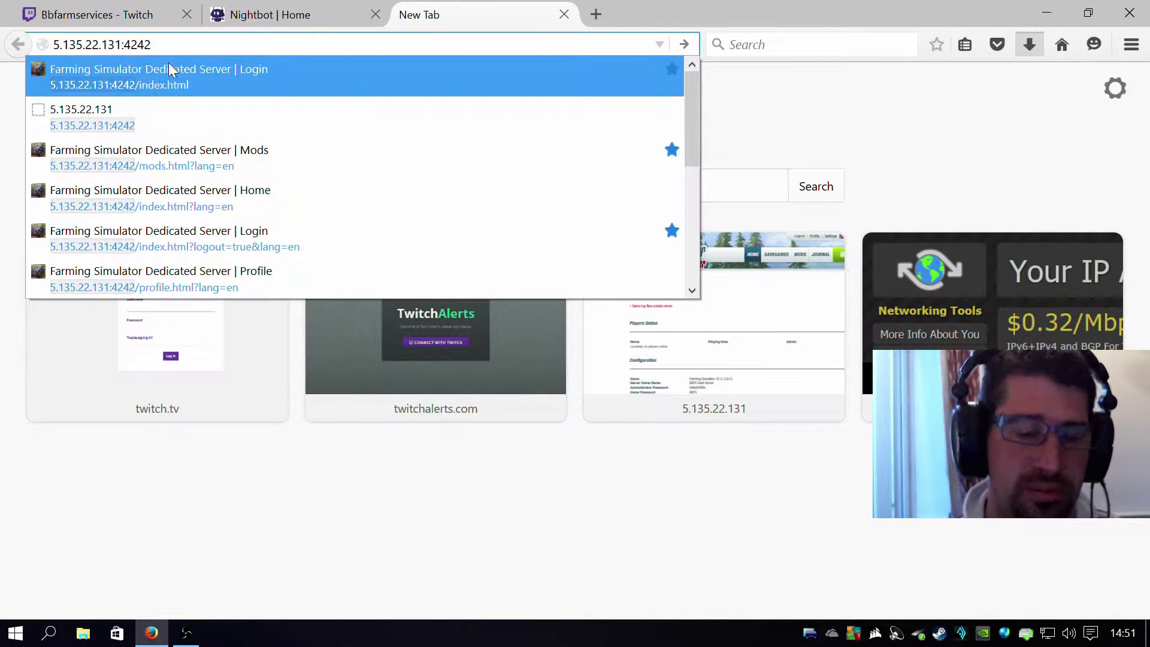
left_click(171, 69)
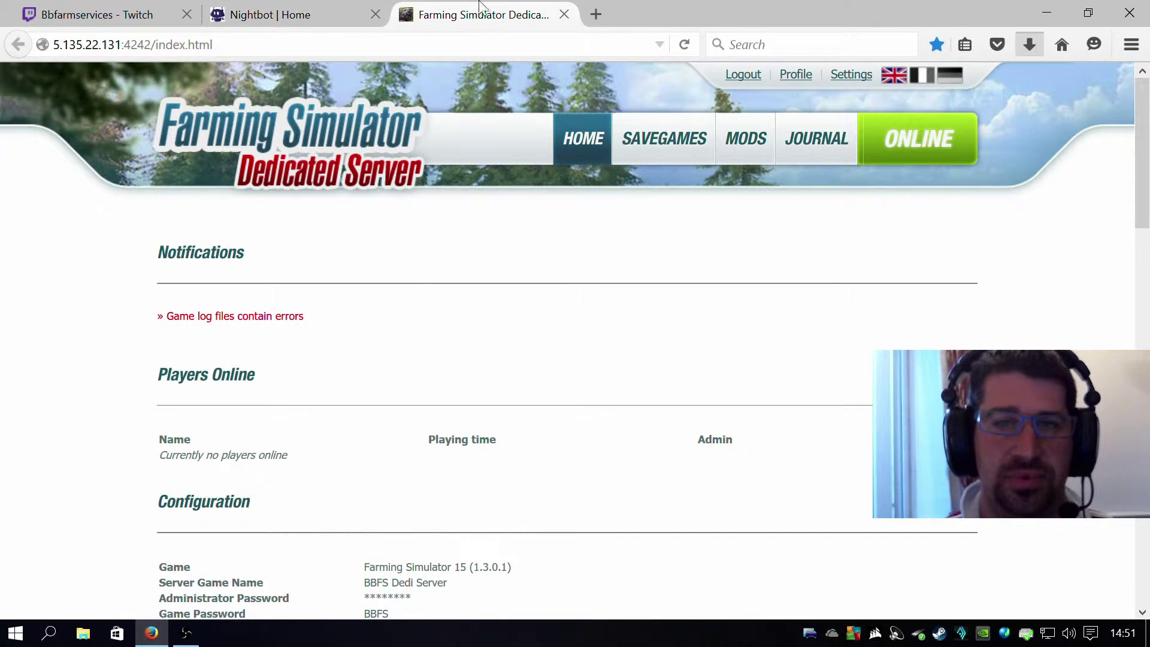
Log out of the Farming Simulator dedicated server portal and go to its Mods page login form
left_click(741, 74)
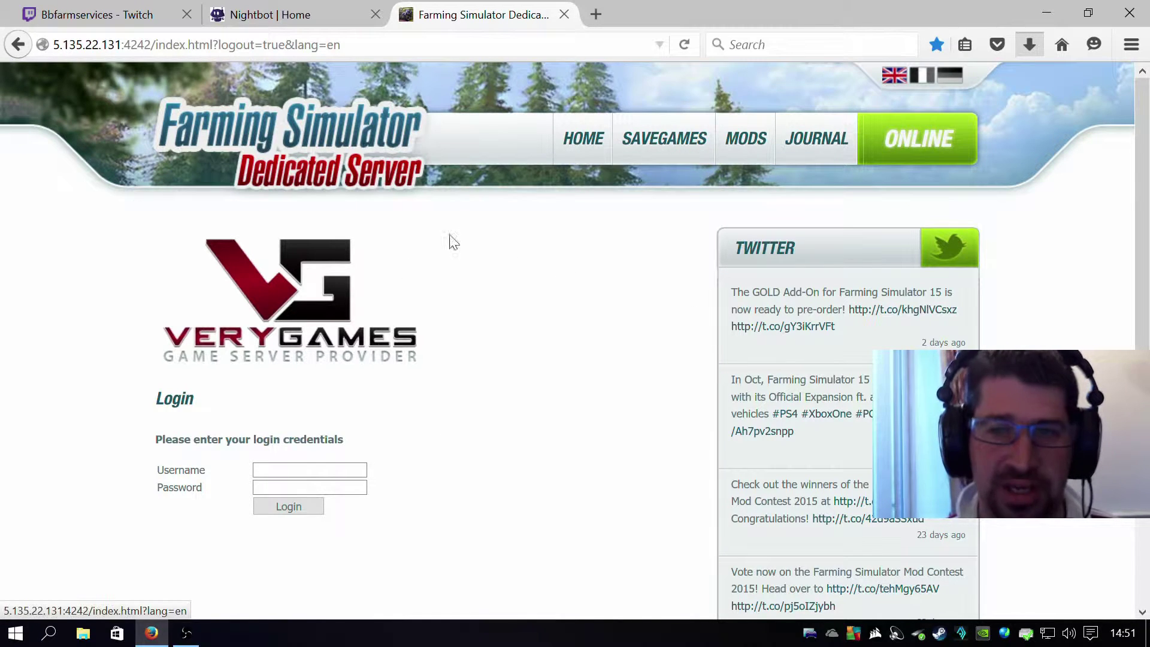
left_click(764, 156)
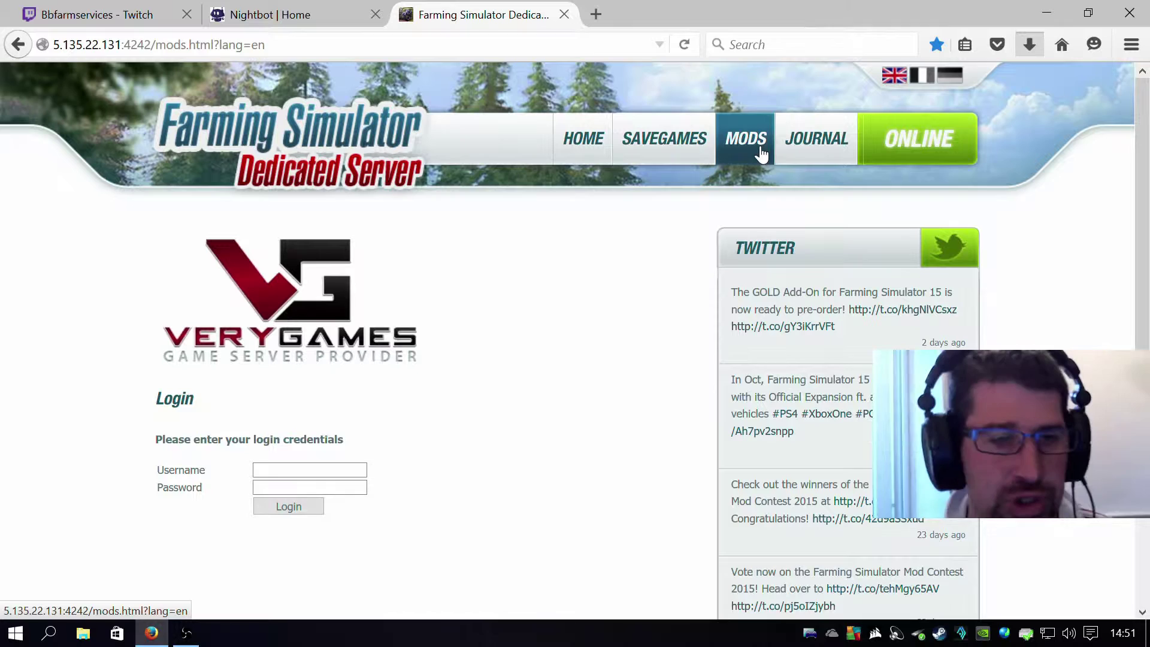
left_click(290, 470)
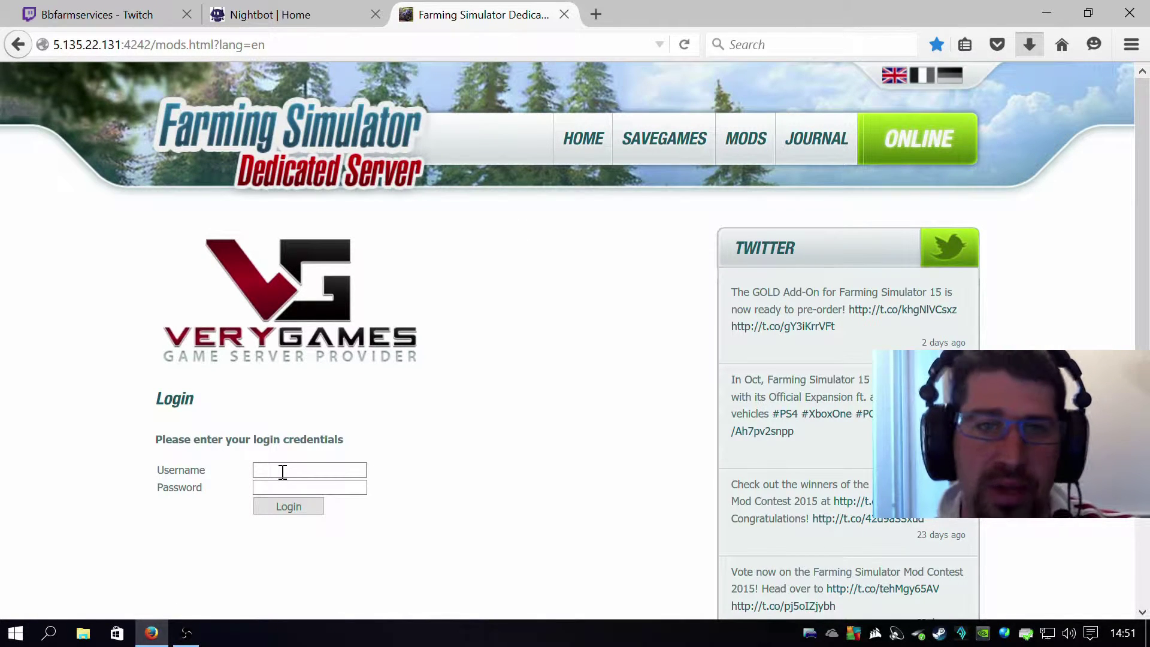
key("alt")
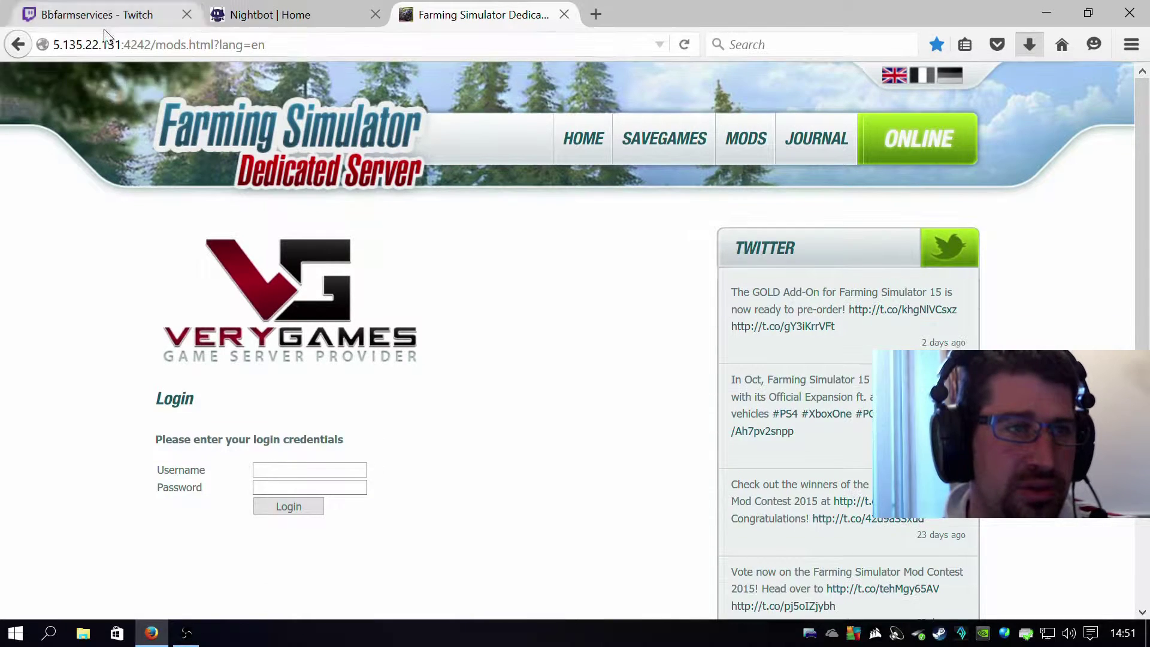
Look up the login details in the Twitch chat reply and log in to the server portal with the username and password
left_click(105, 17)
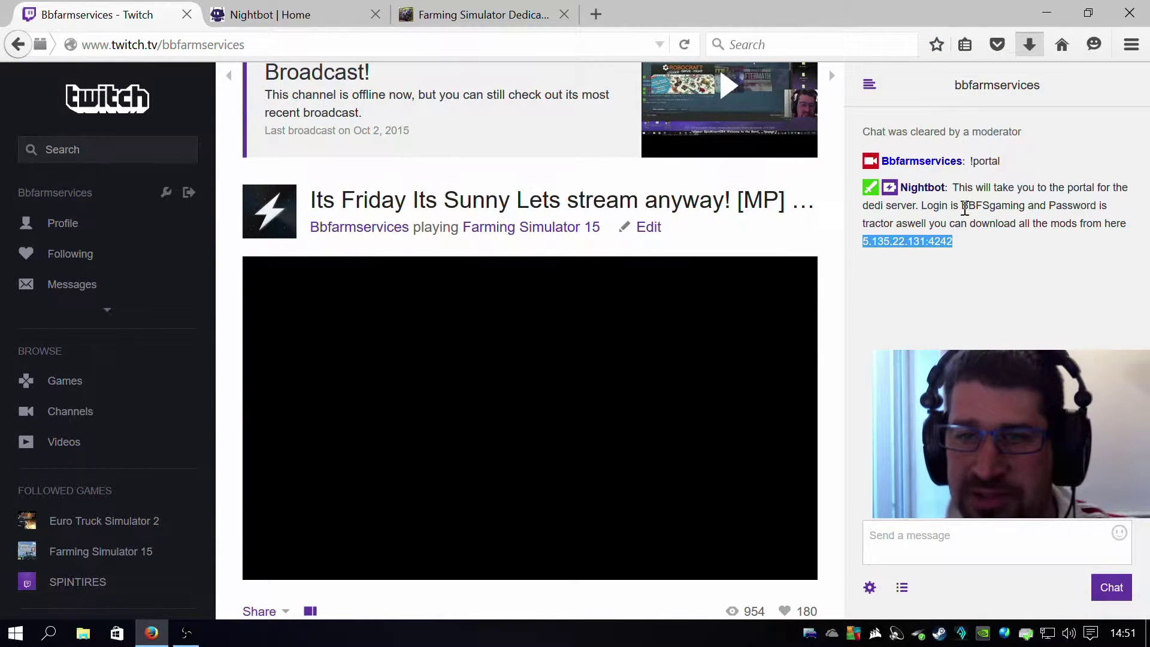
left_click_drag(962, 207, 1025, 202)
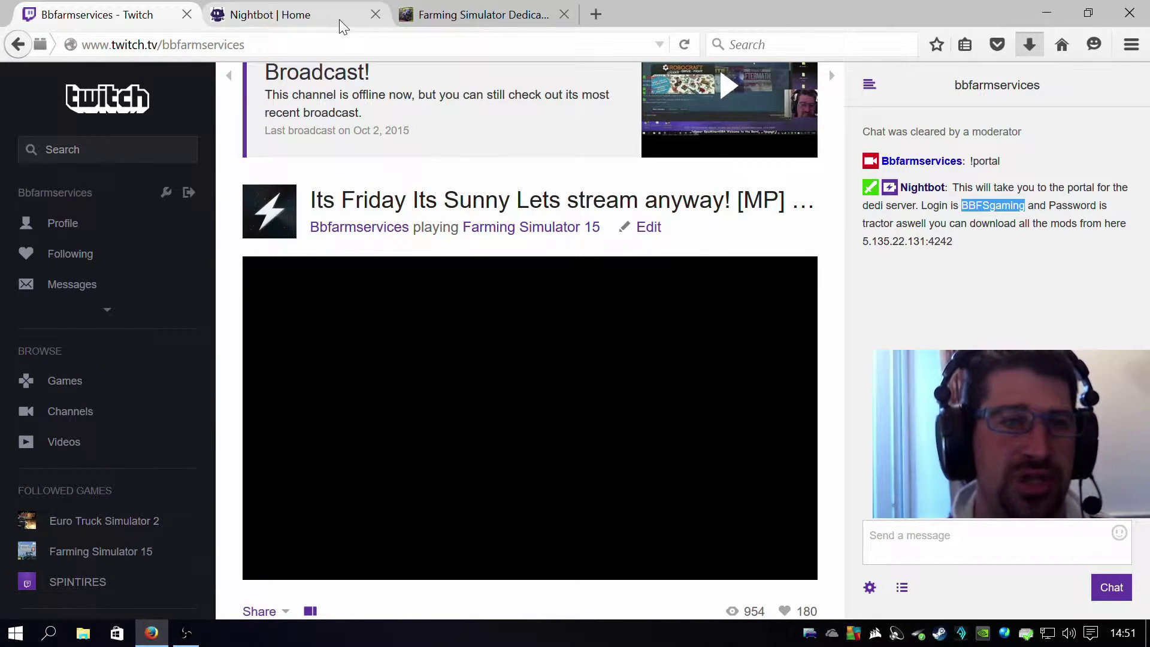
left_click(450, 18)
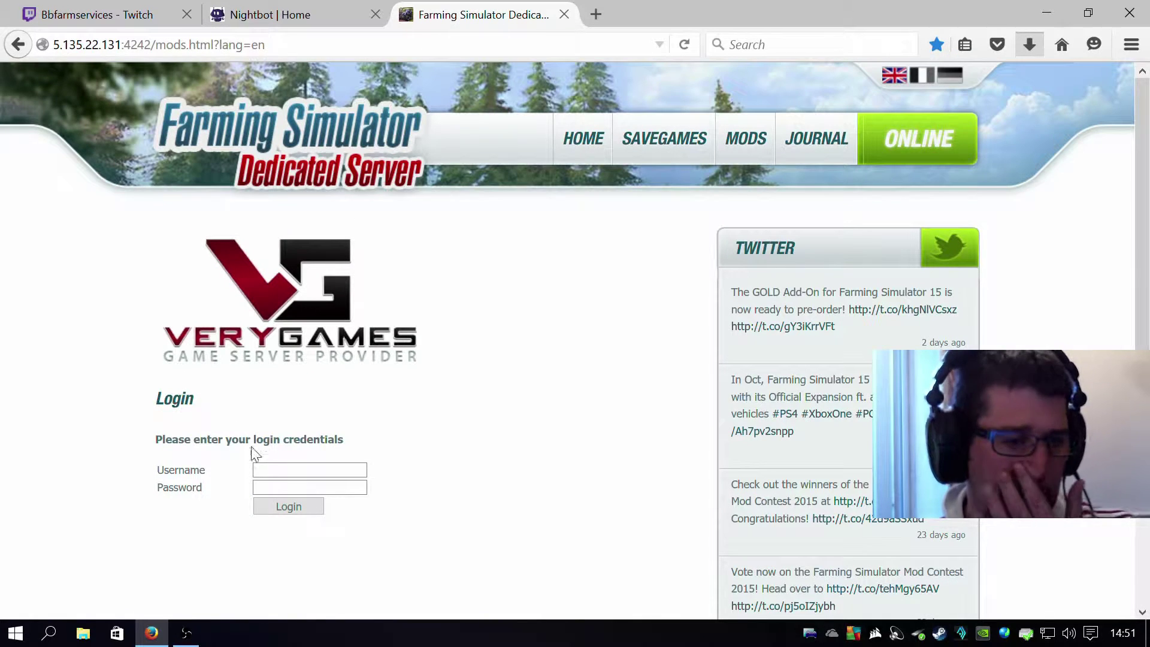
left_click(275, 467)
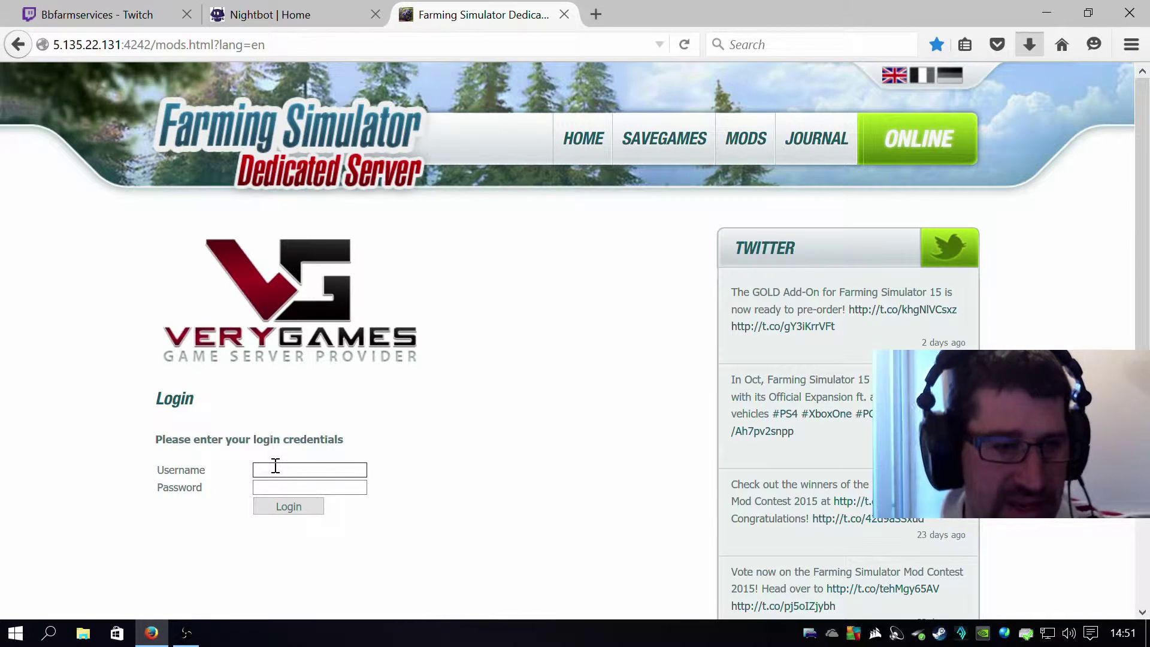
left_click(275, 467)
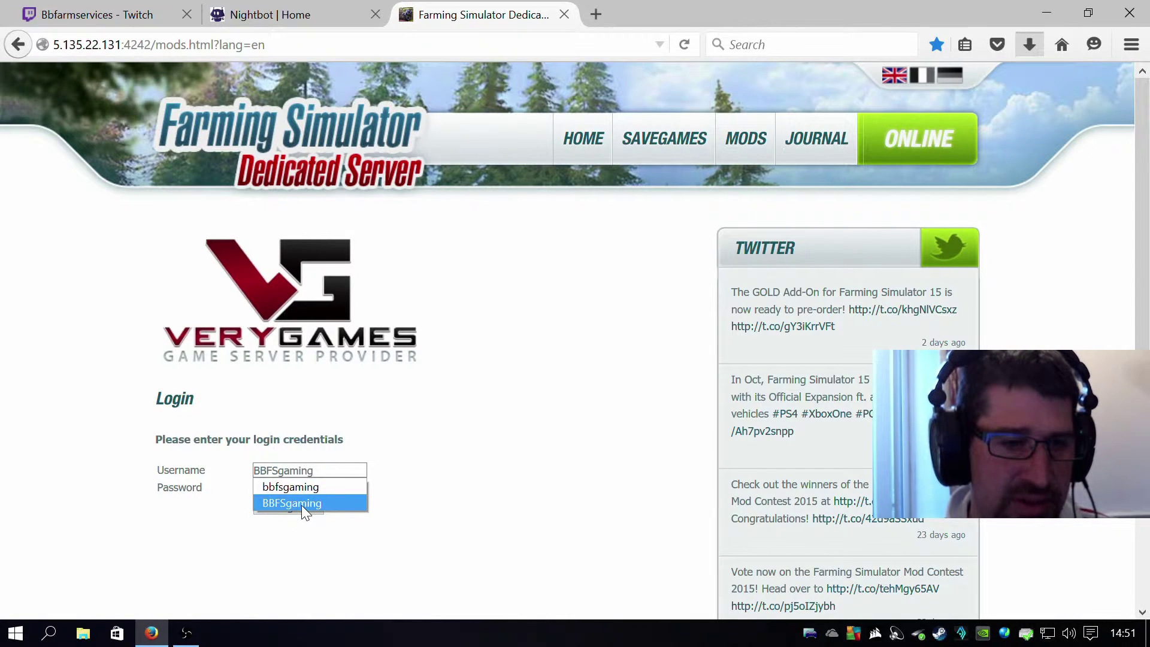
left_click(301, 504)
left_click(294, 487)
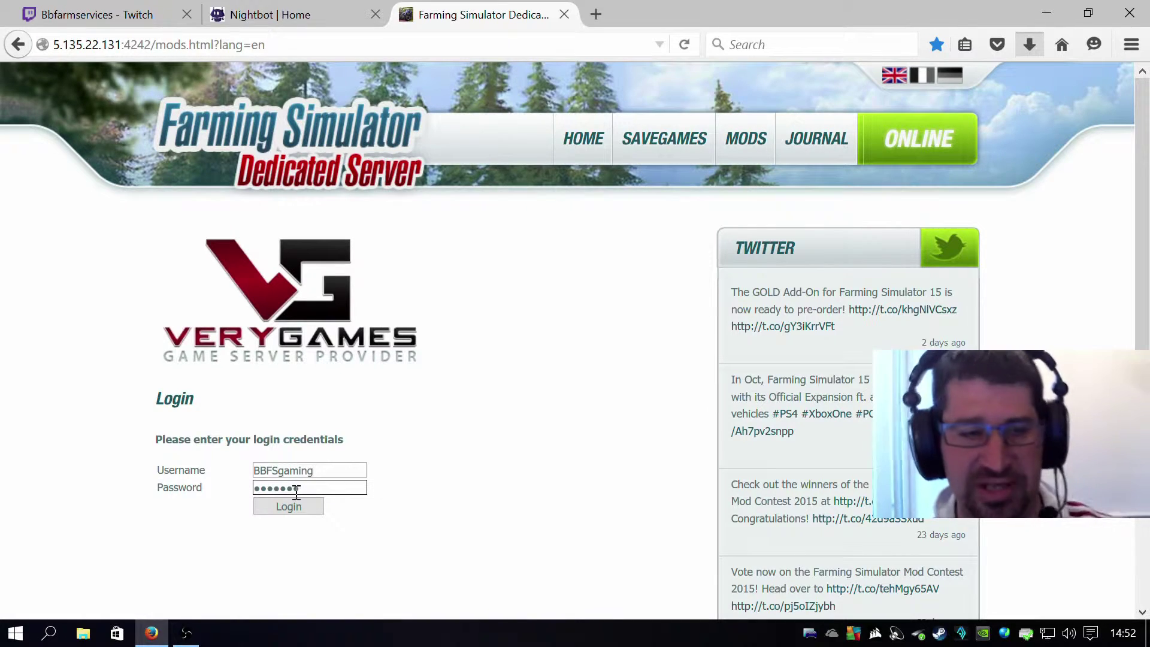
left_click(301, 508)
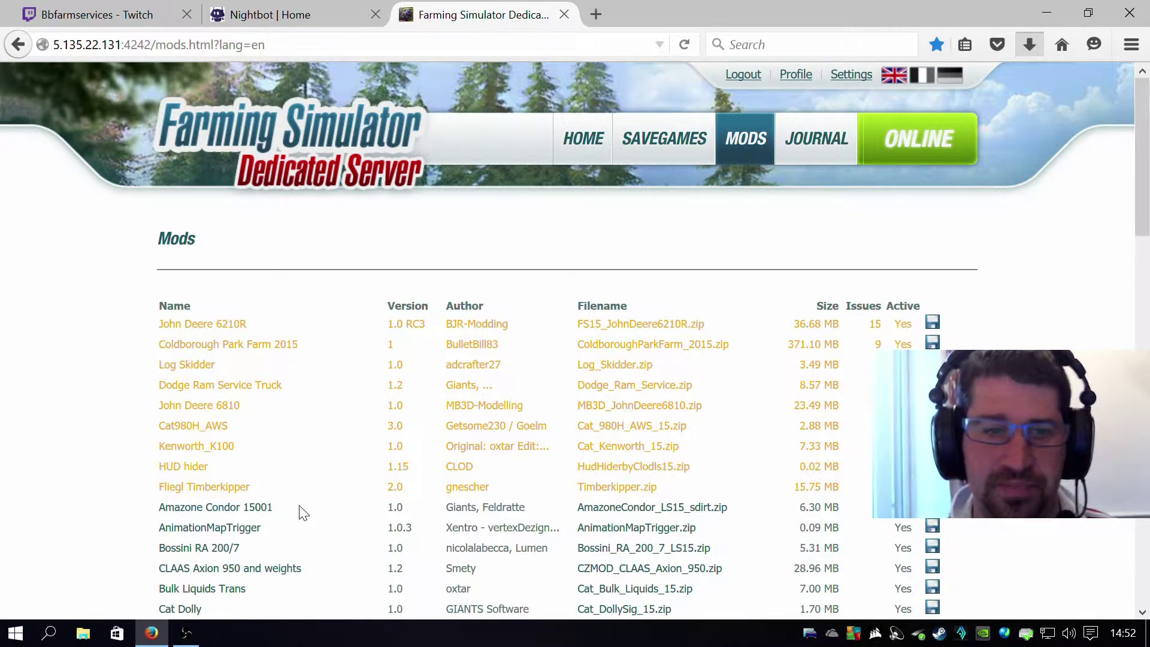
Examine the server's full mods list, from the first entries to the totals and New Mods section
scroll(578, 306, "down", 3)
scroll(577, 306, "down", 1)
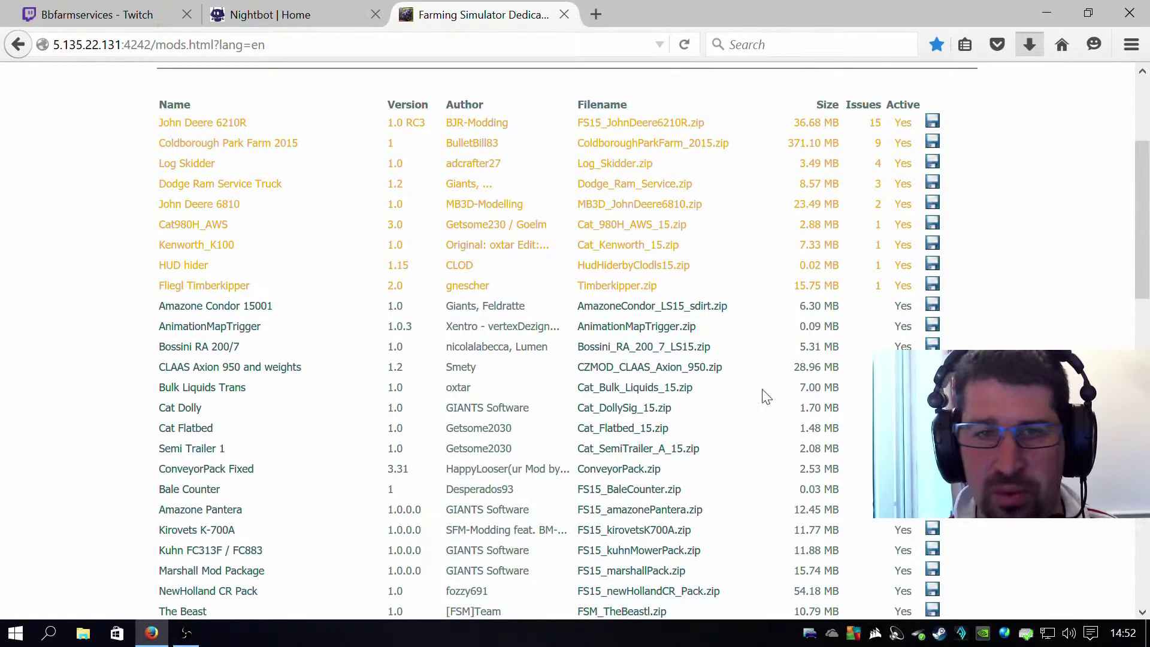
scroll(753, 312, "down", 8)
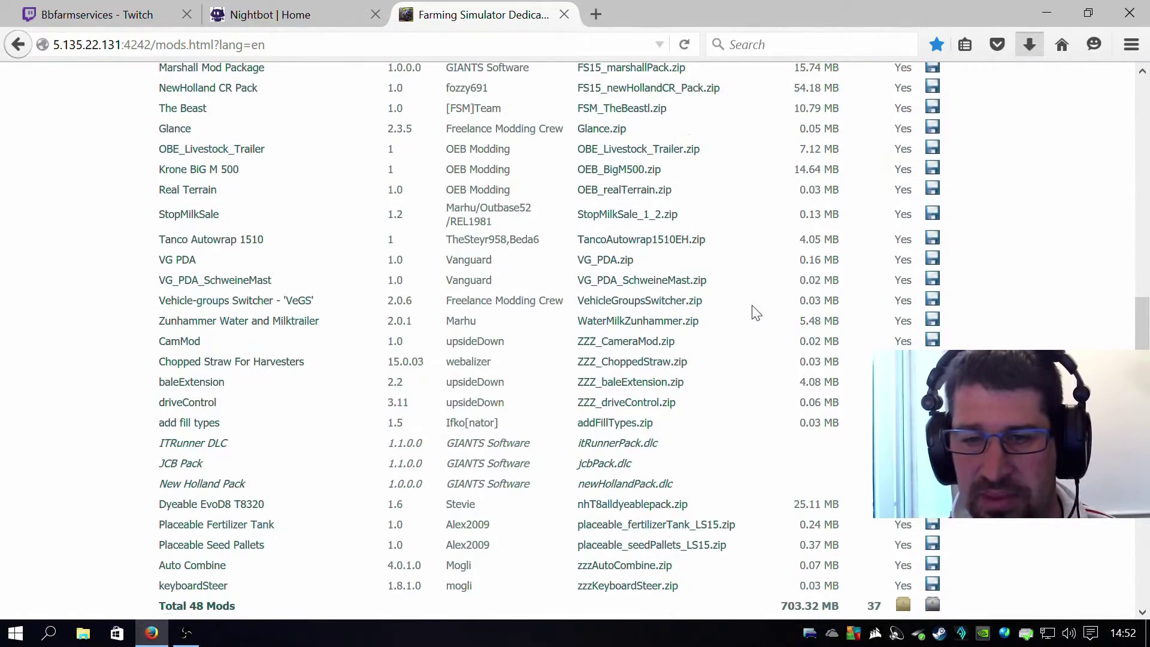
scroll(211, 362, "down", 3)
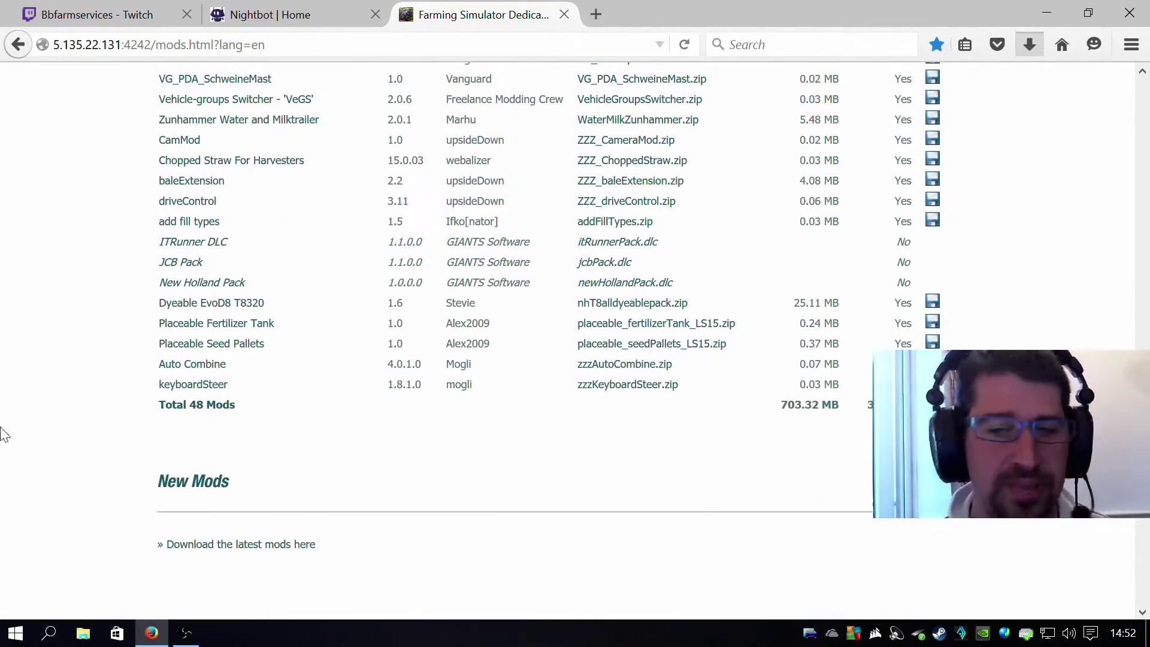
scroll(645, 345, "up", 10)
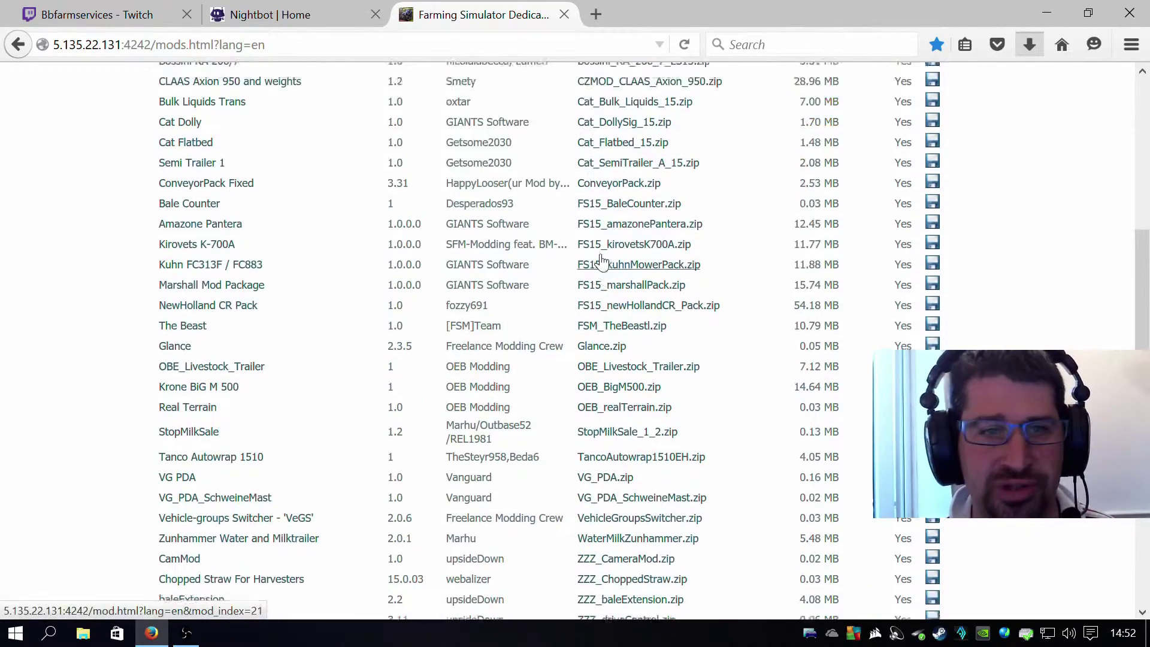
scroll(602, 260, "down", 3)
scroll(378, 328, "down", 5)
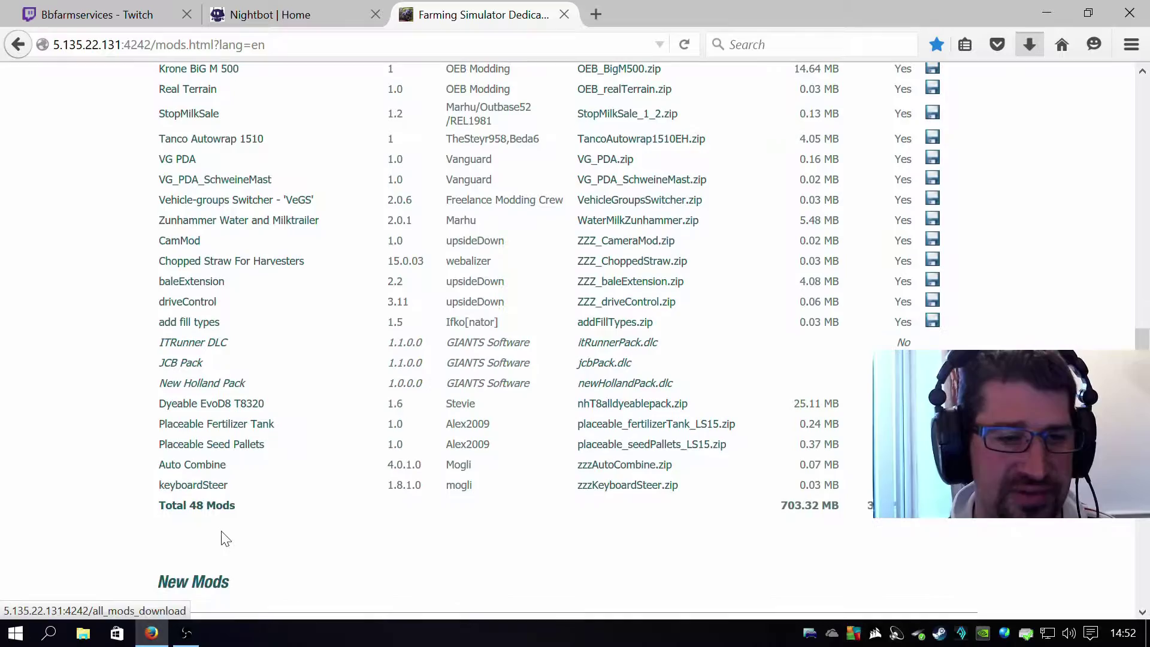
scroll(654, 481, "up", 4)
scroll(655, 480, "up", 6)
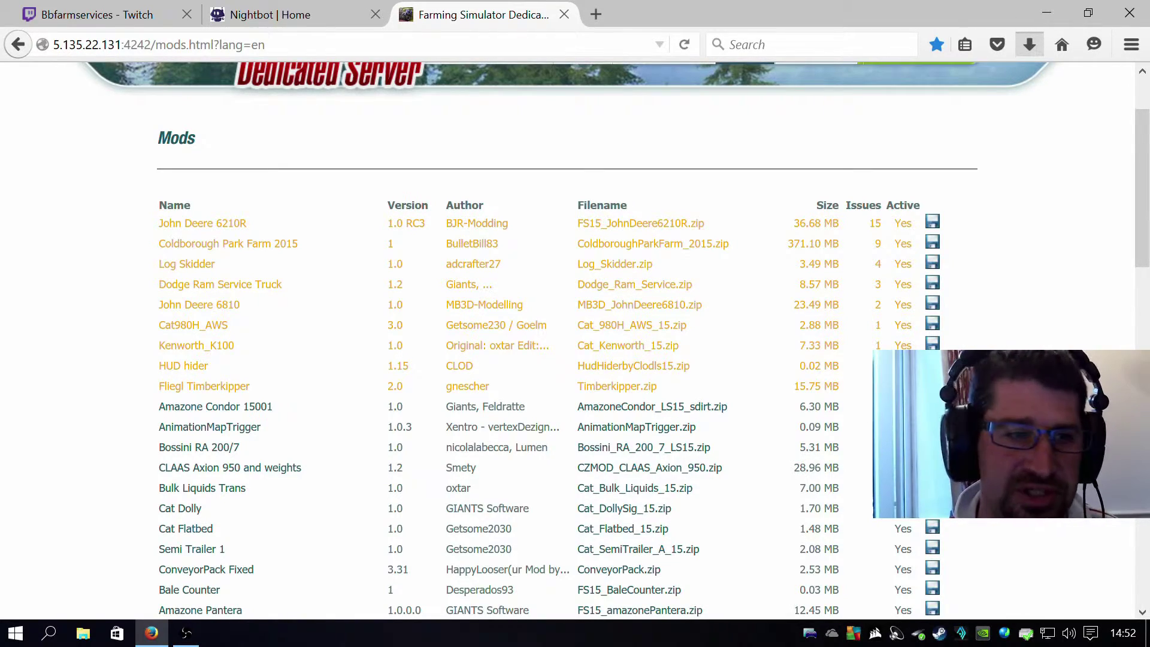
Download all active mods from the end of the mods list, saving all_mods_download.zip as a file
scroll(575, 341, "down", 7)
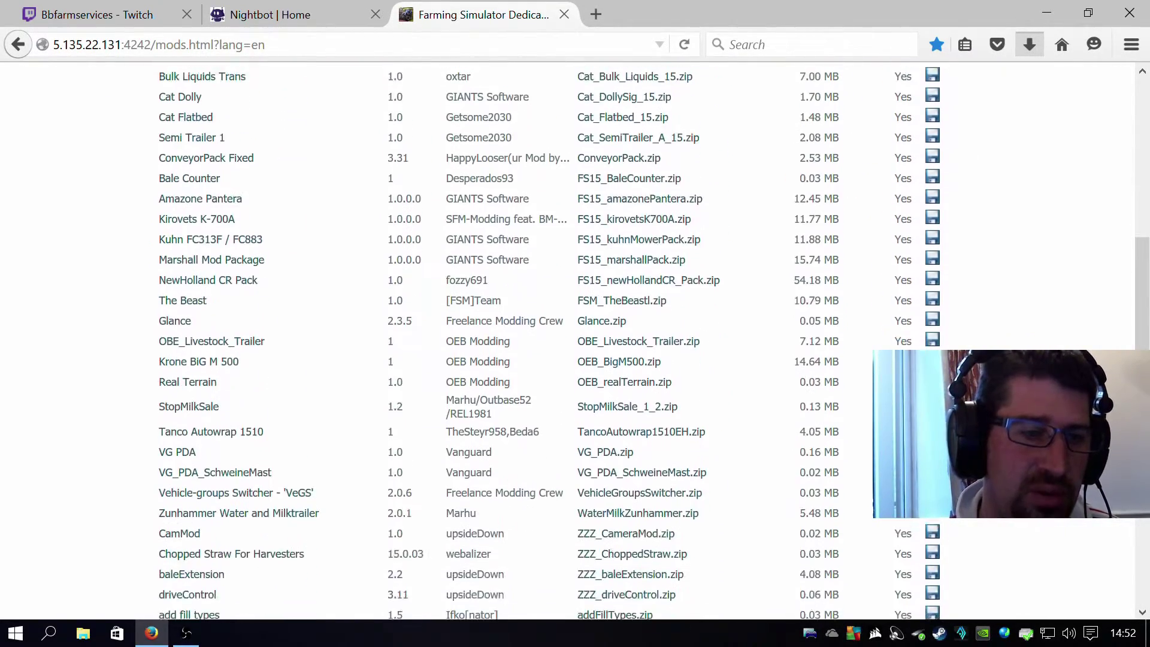
scroll(801, 367, "down", 3)
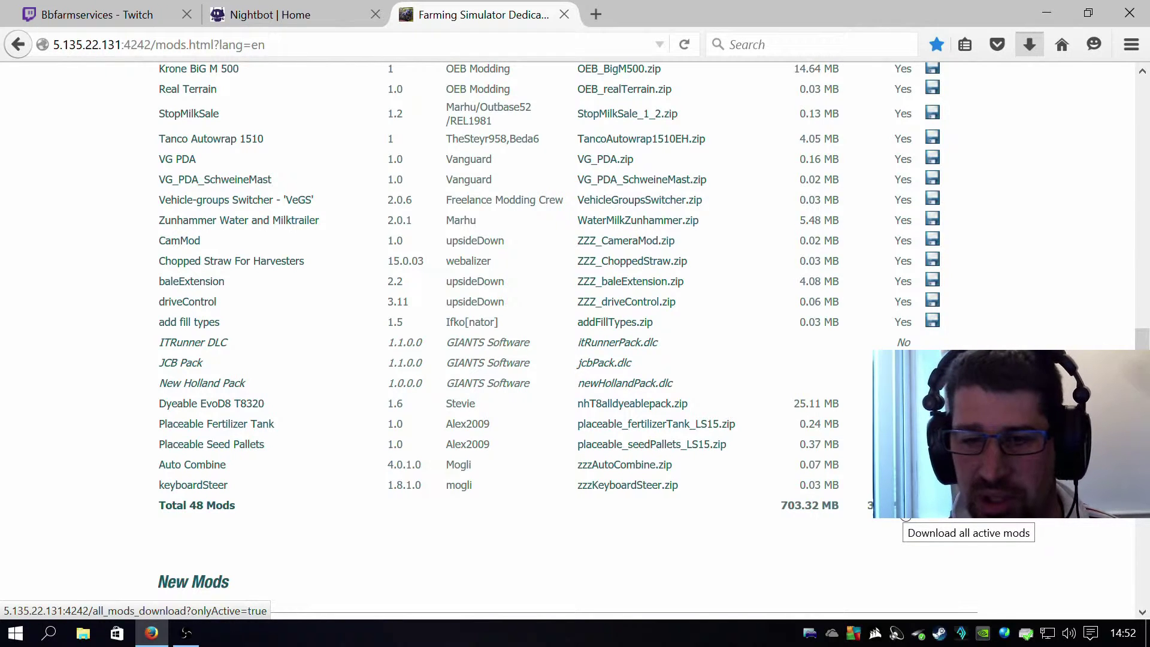
left_click(905, 515)
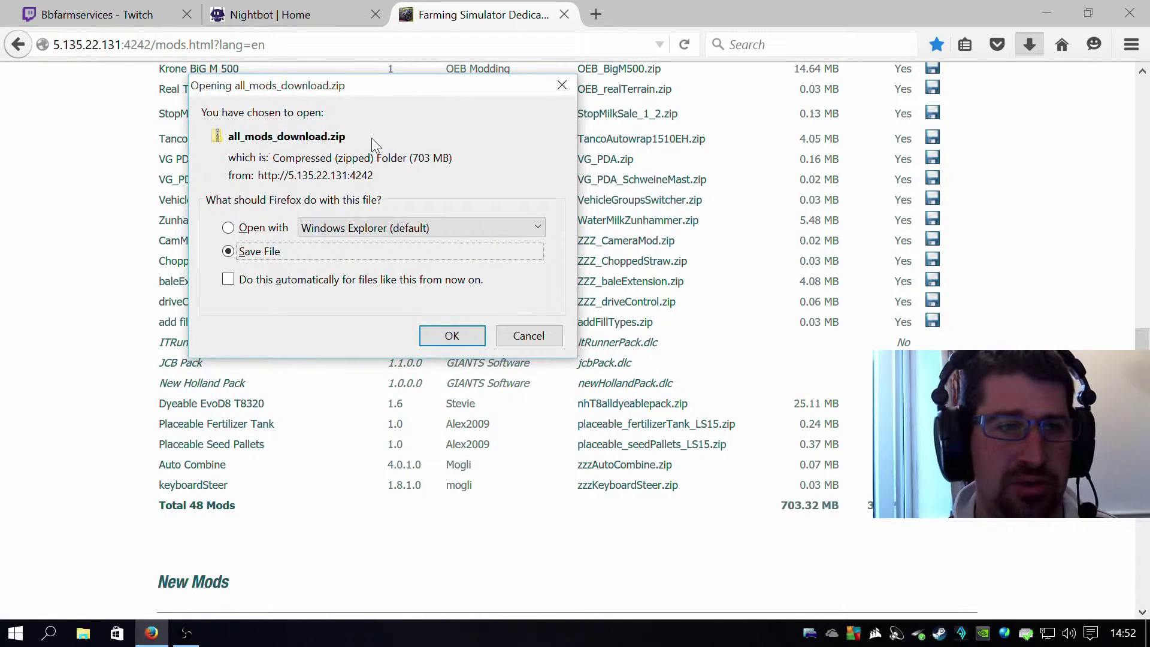
left_click(476, 337)
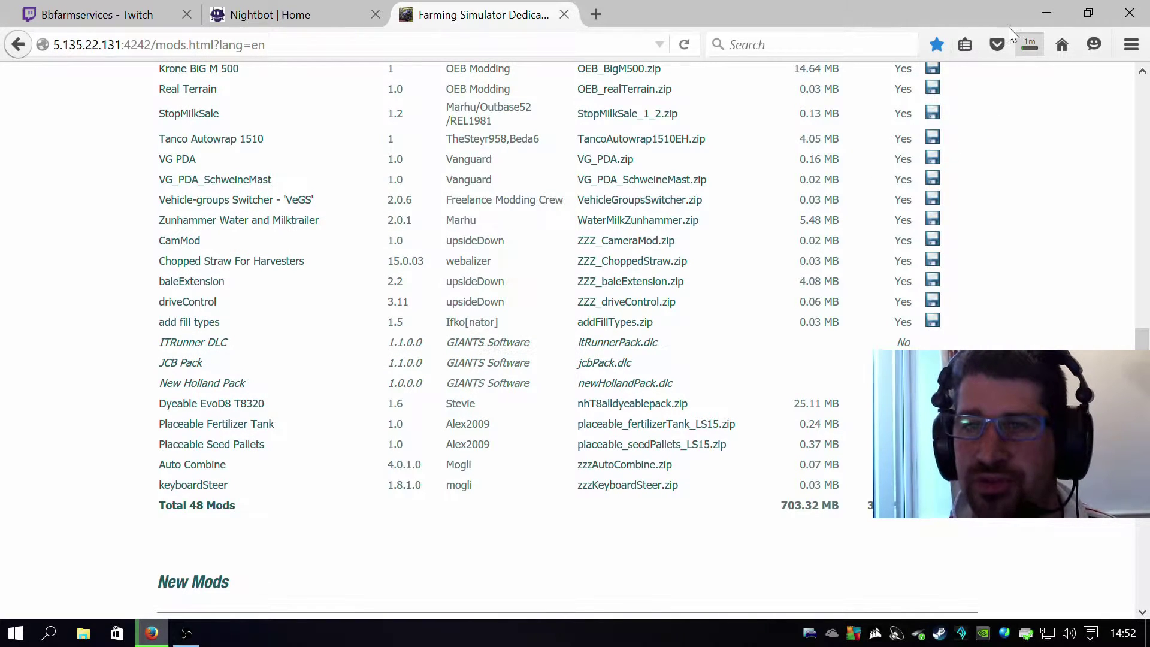
Check the progress of the all_mods_download.zip download and cancel it
left_click(1029, 44)
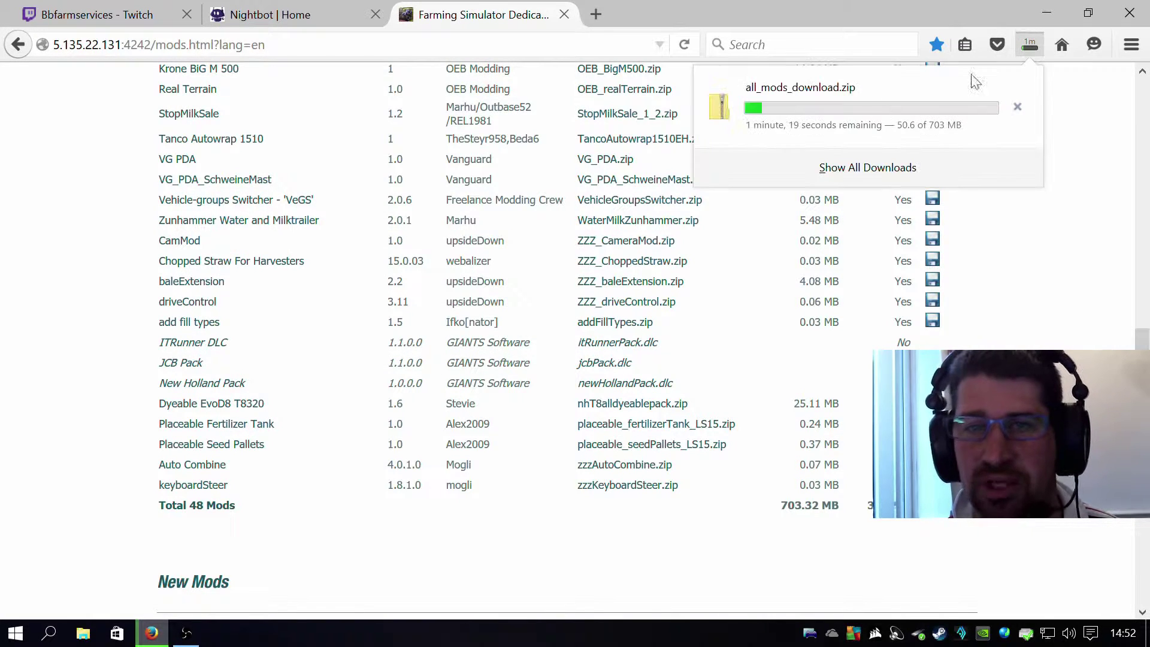
left_click(1017, 107)
Shrink the browser window and place all_mods_download.zip from the downloads list onto the desktop
left_click(1087, 18)
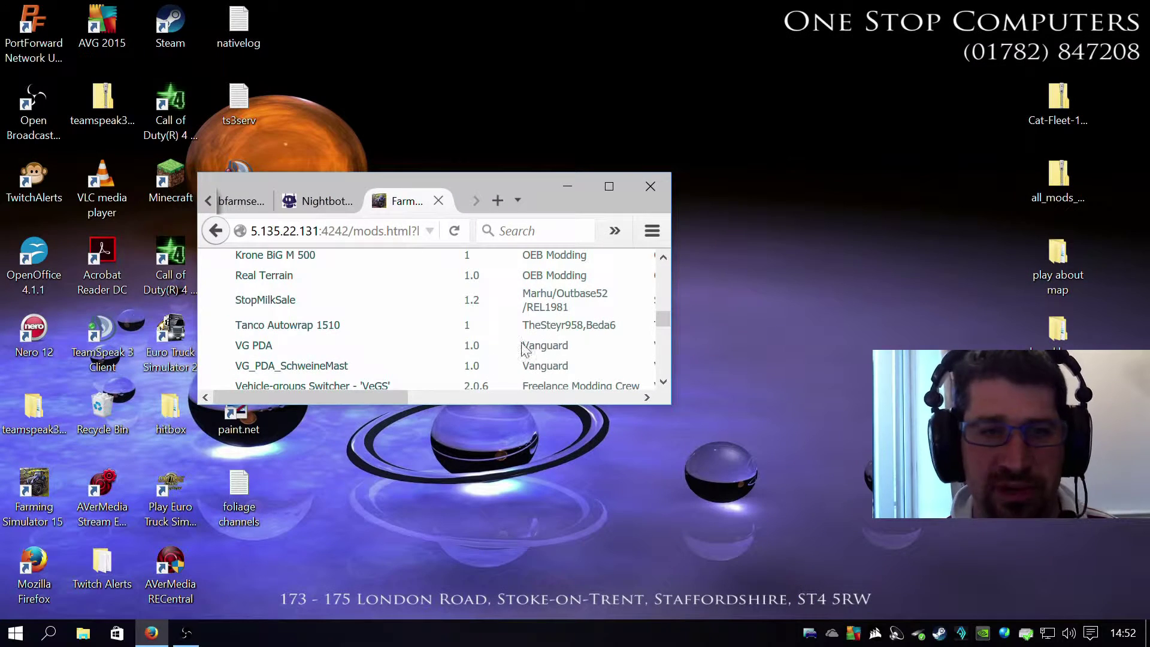
left_click(624, 234)
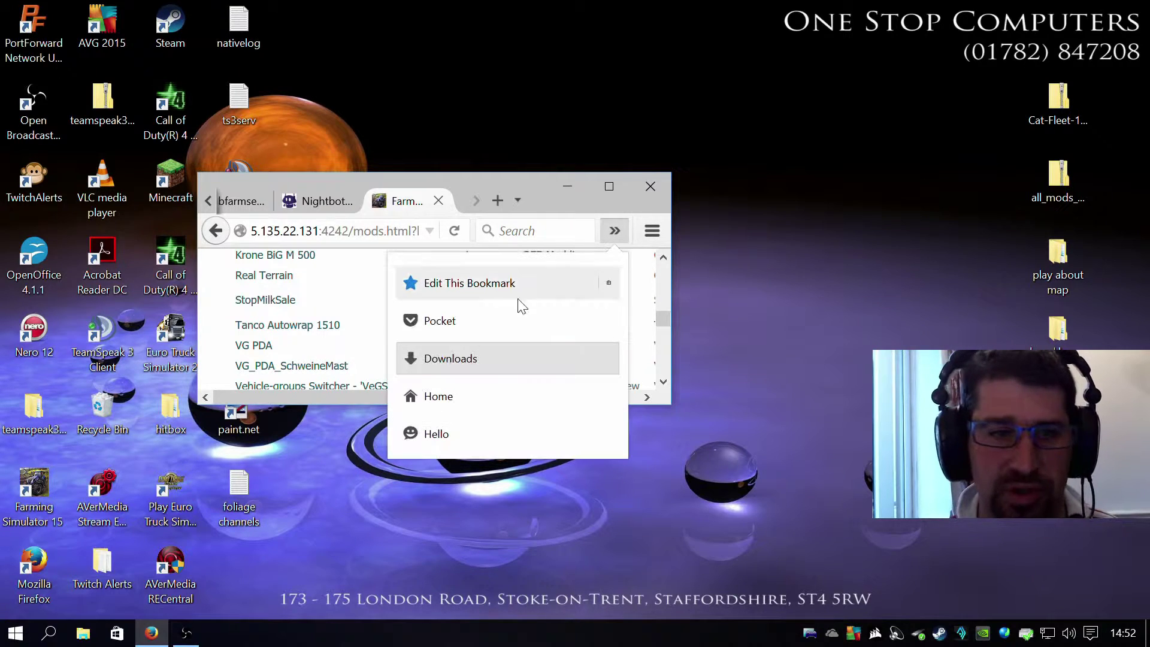
left_click(479, 358)
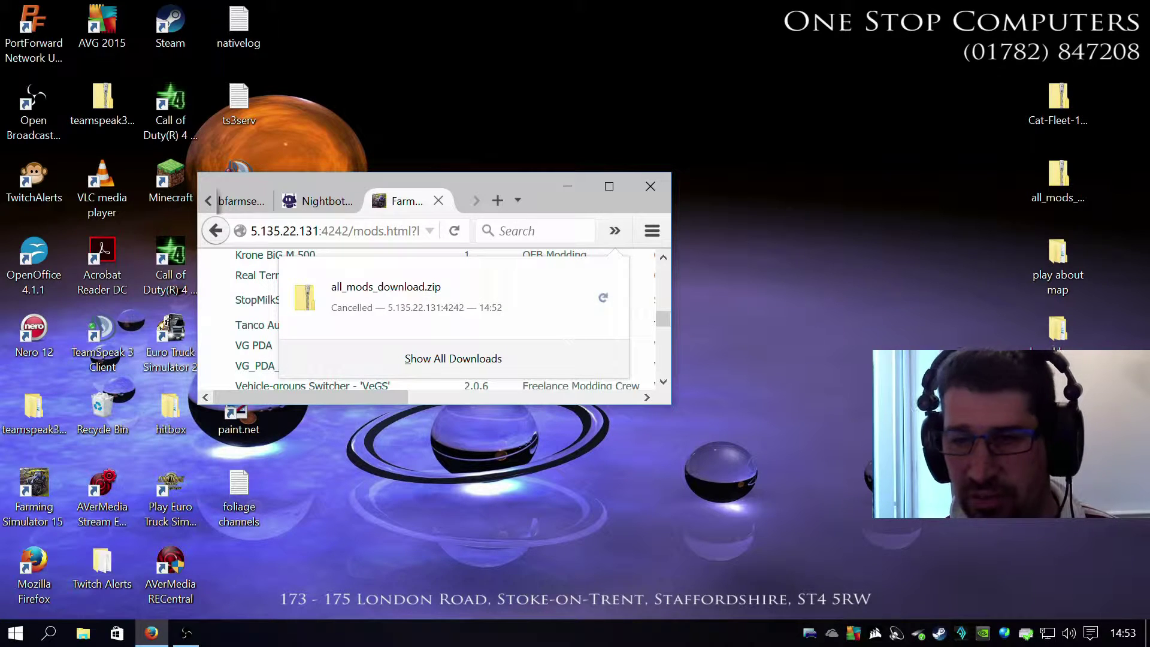
left_click_drag(383, 297, 784, 338)
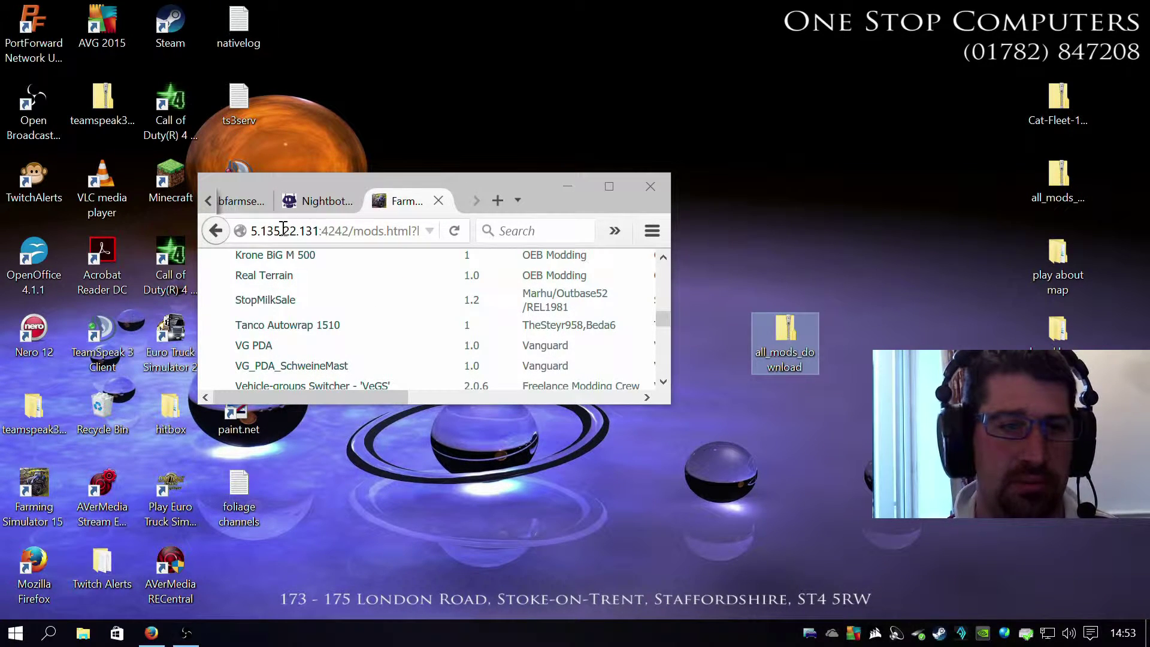
left_click(611, 185)
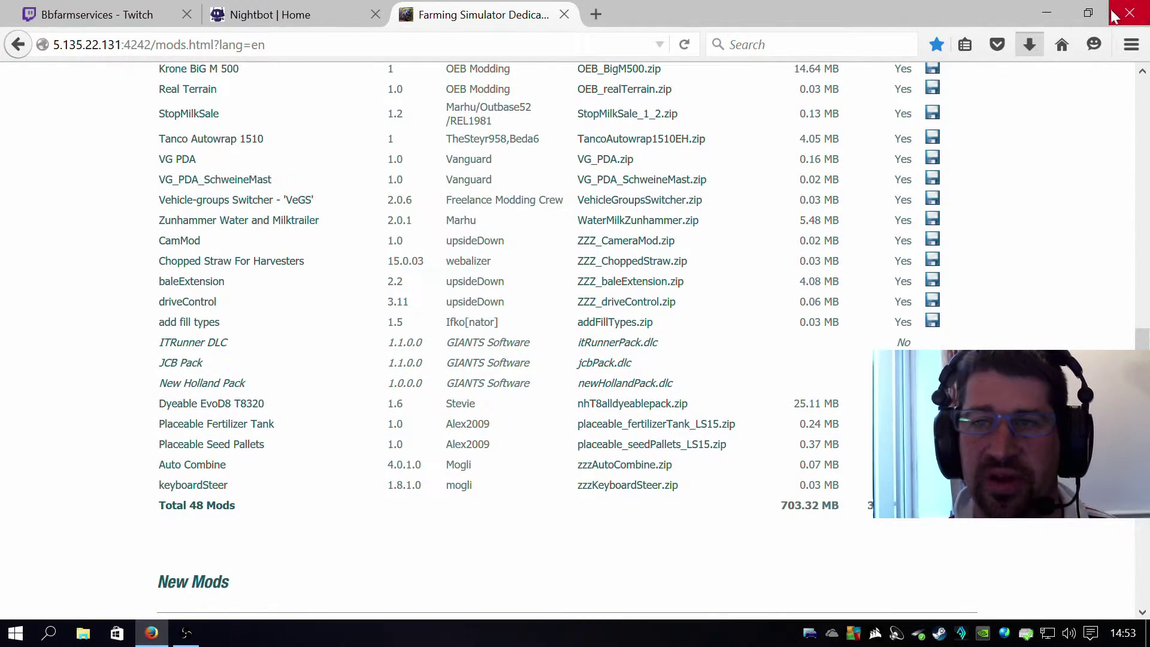
left_click(1088, 12)
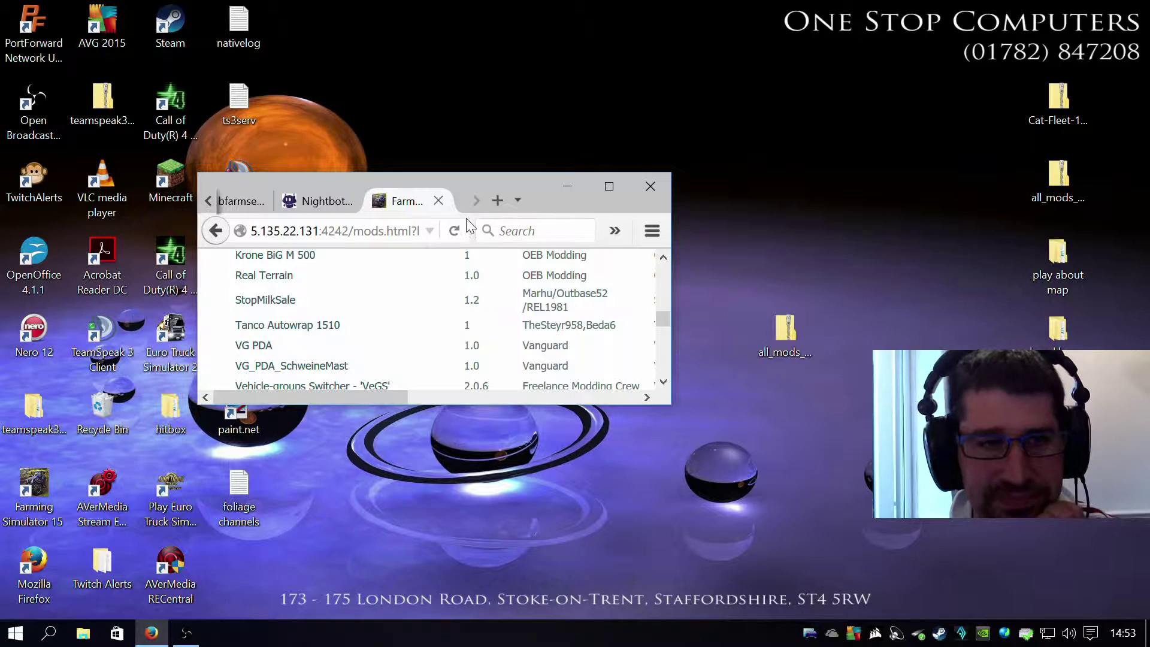
Open the all_mods_download zip on the desktop, look through the mod archives inside it, and close it
left_click(785, 337)
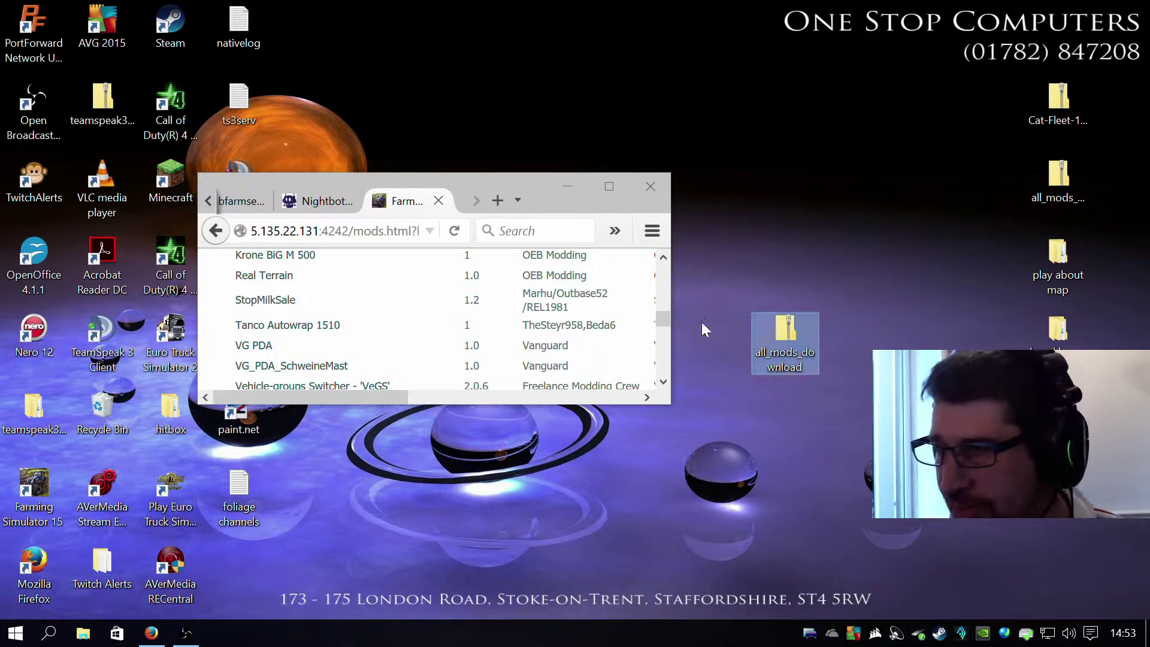
double_click(769, 354)
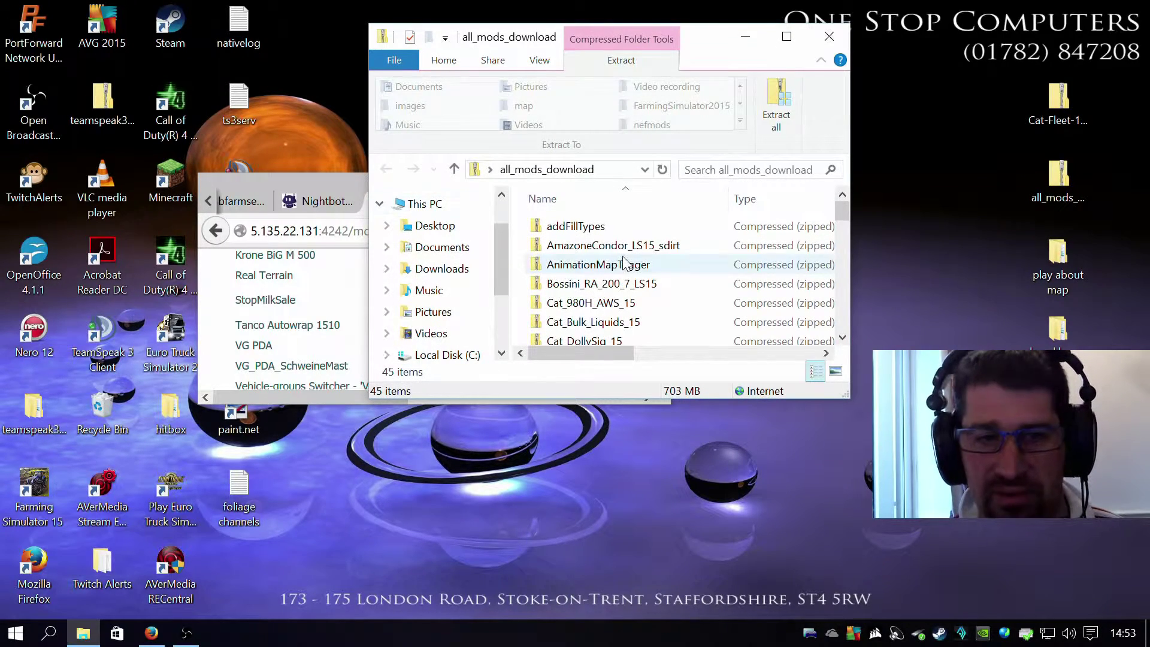
scroll(623, 263, "down", 3)
scroll(585, 222, "up", 1)
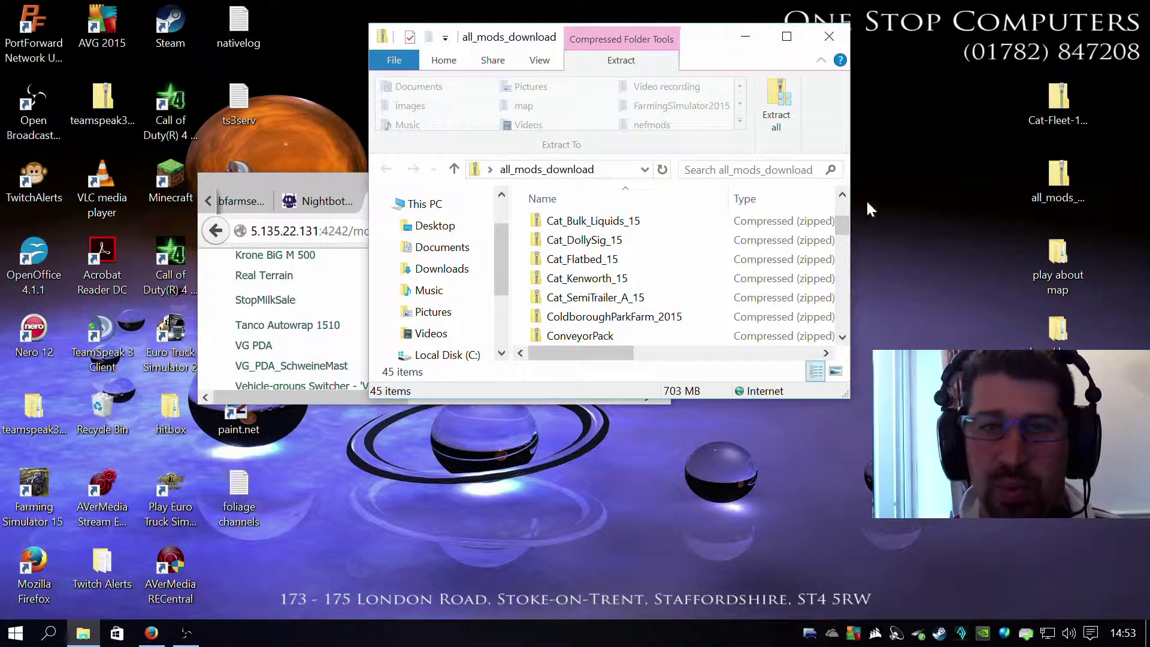
left_click(828, 37)
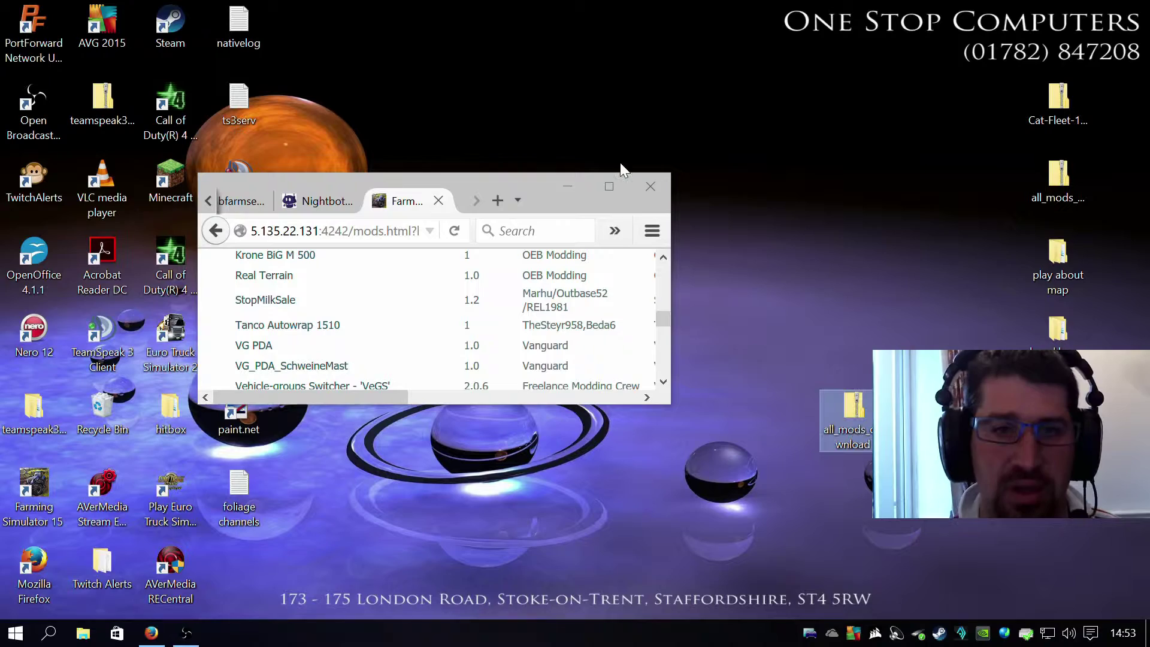
Minimize the browser and open the FarmingSimulator2015 folder inside My Games in Documents
left_click(576, 184)
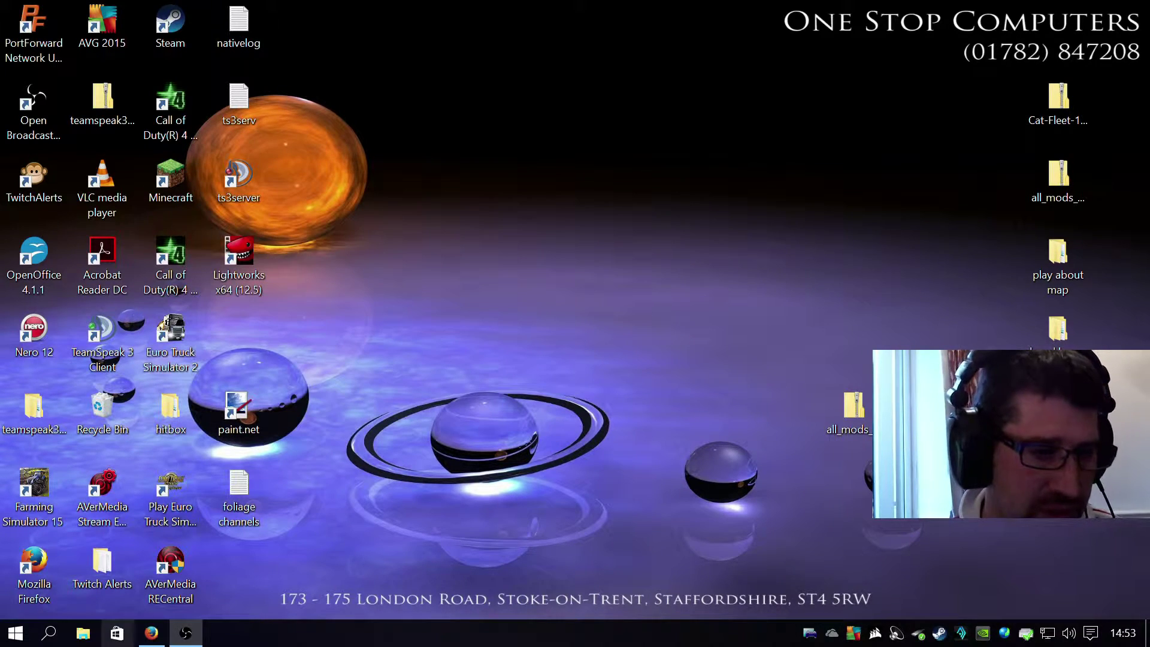
left_click(18, 633)
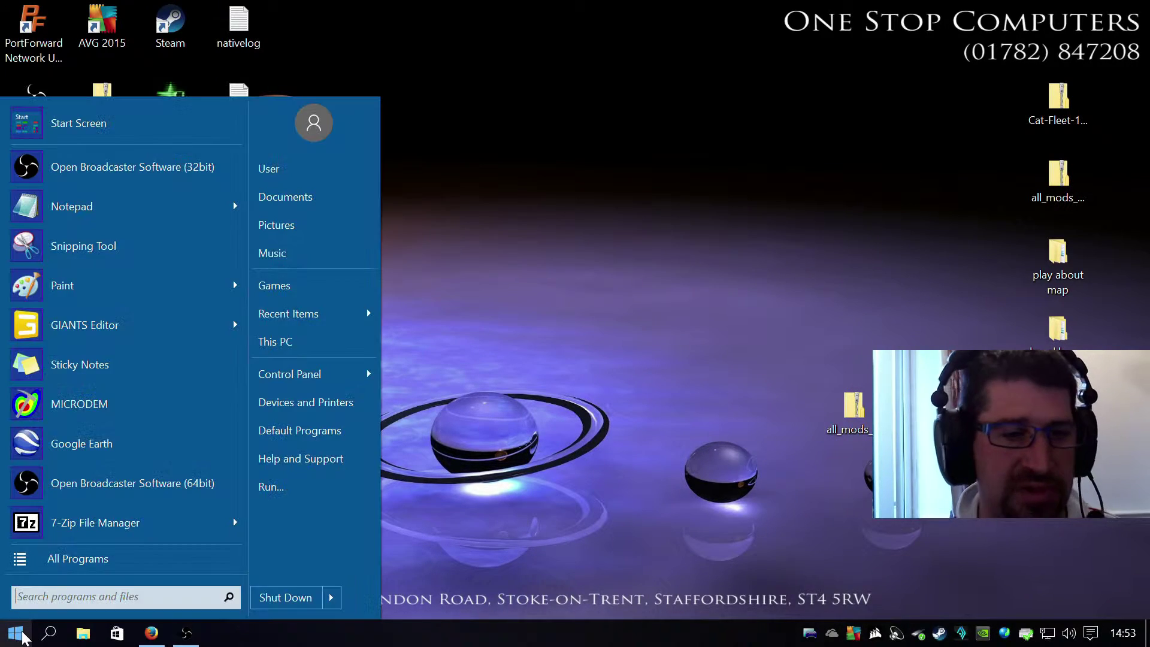
left_click(304, 340)
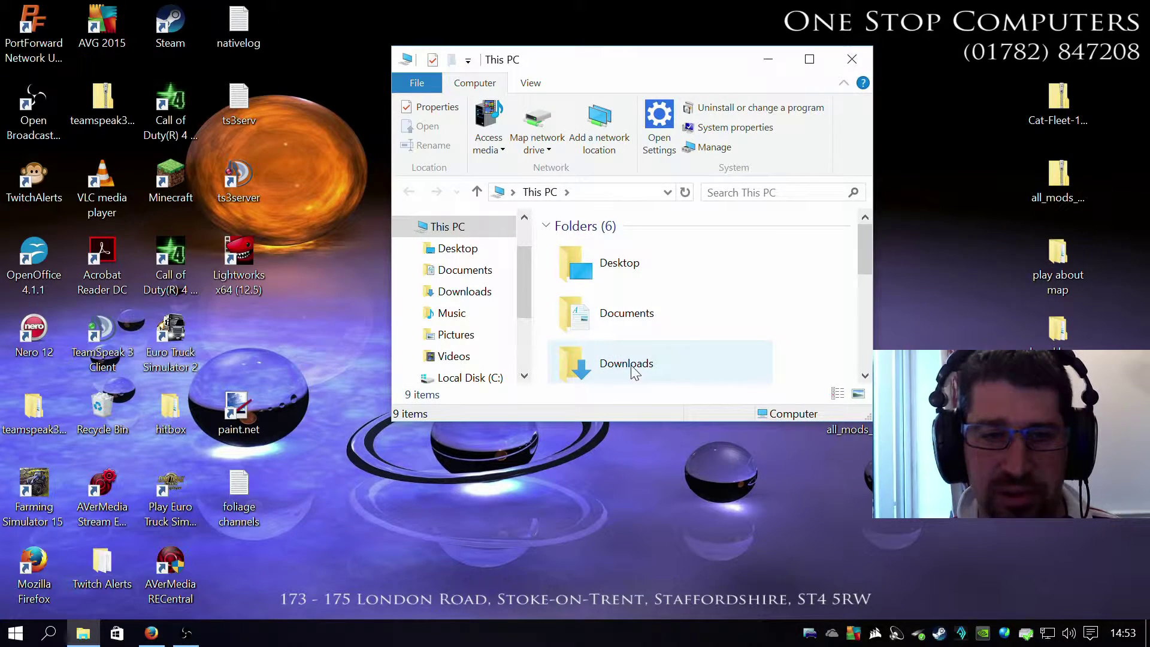
scroll(635, 368, "down", 1)
double_click(578, 268)
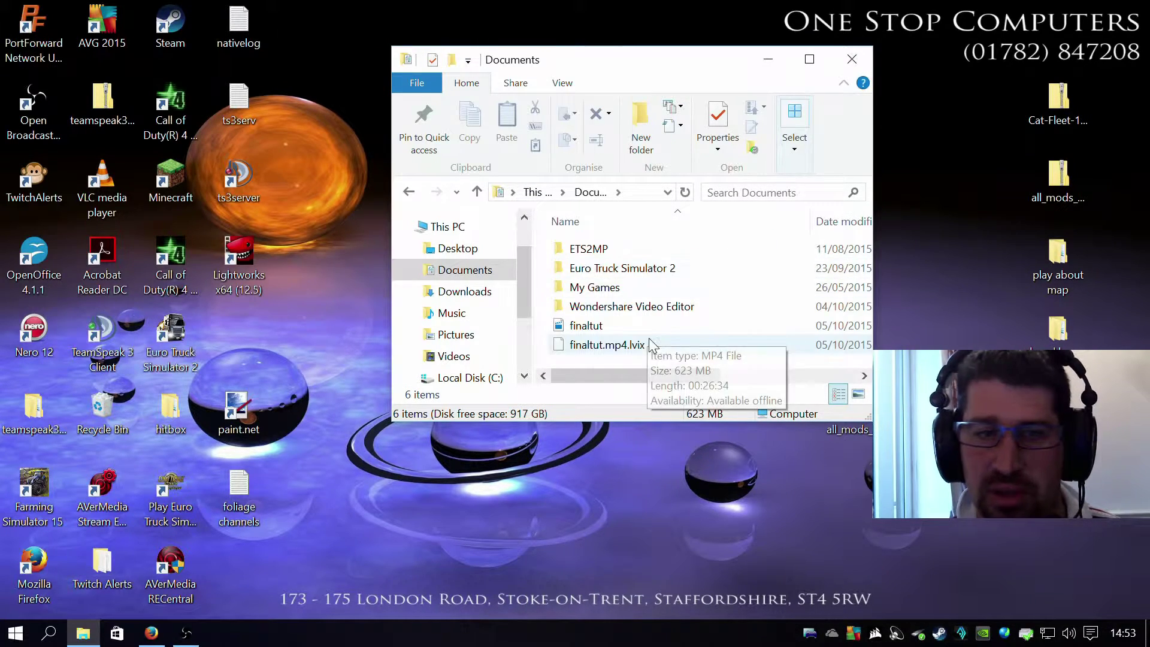
left_click(599, 286)
double_click(599, 287)
left_click(594, 249)
double_click(595, 249)
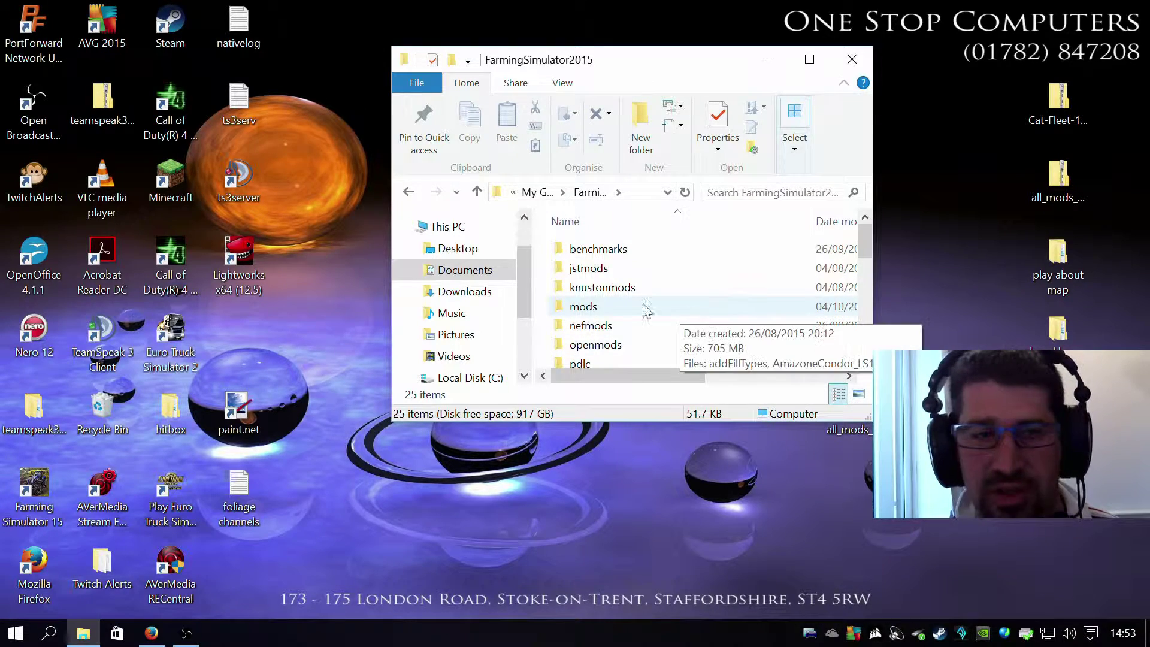
Rename the existing mods folder in FarmingSimulator2015 as personalmods
mouse_move(639, 266)
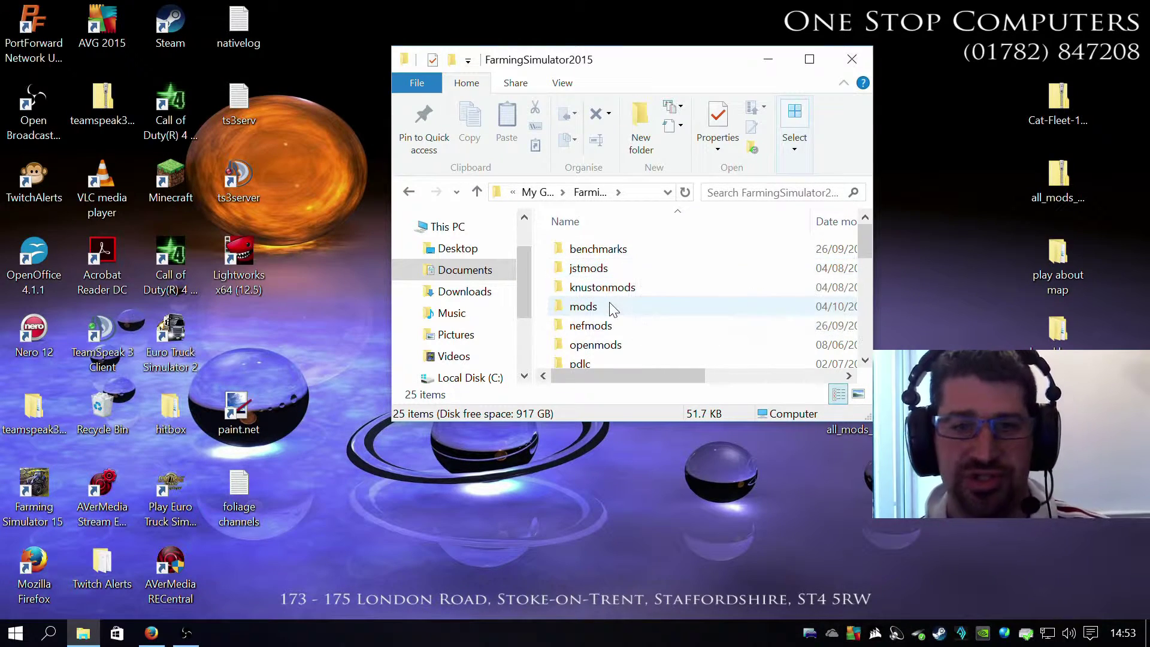
mouse_move(610, 305)
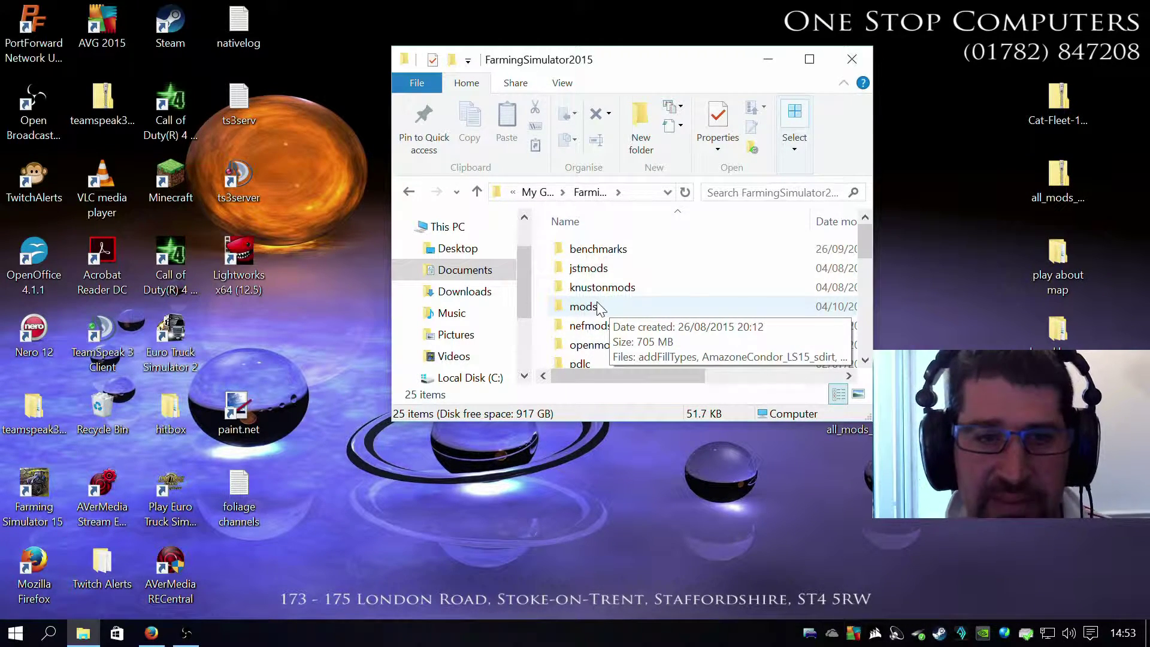
right_click(598, 307)
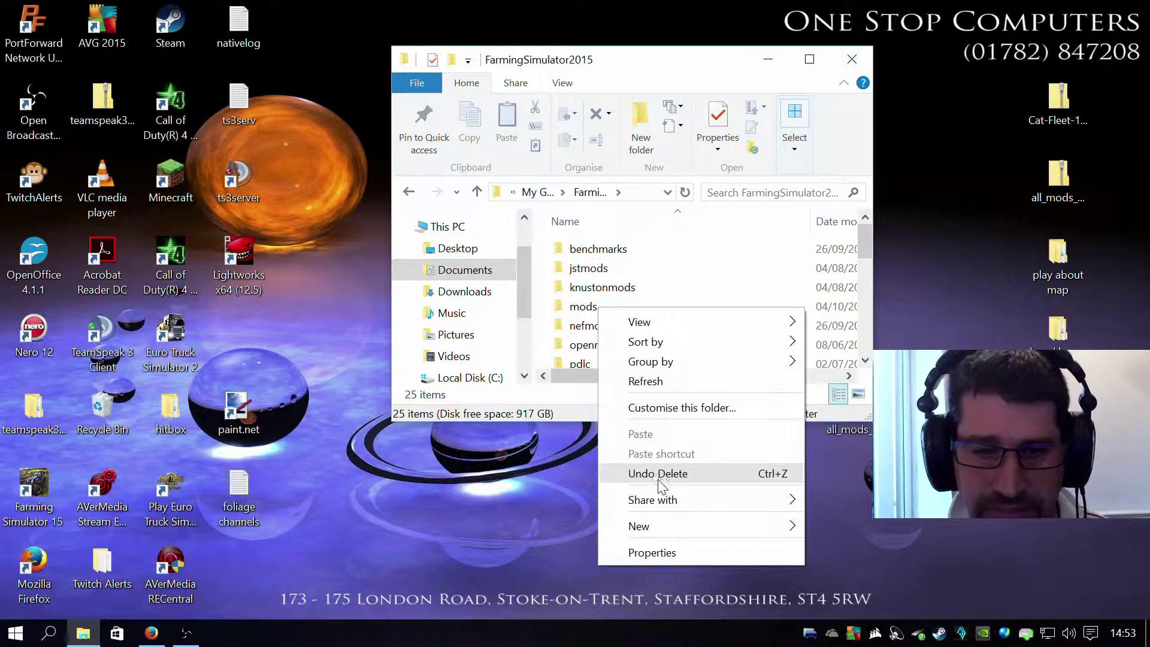
left_click(592, 307)
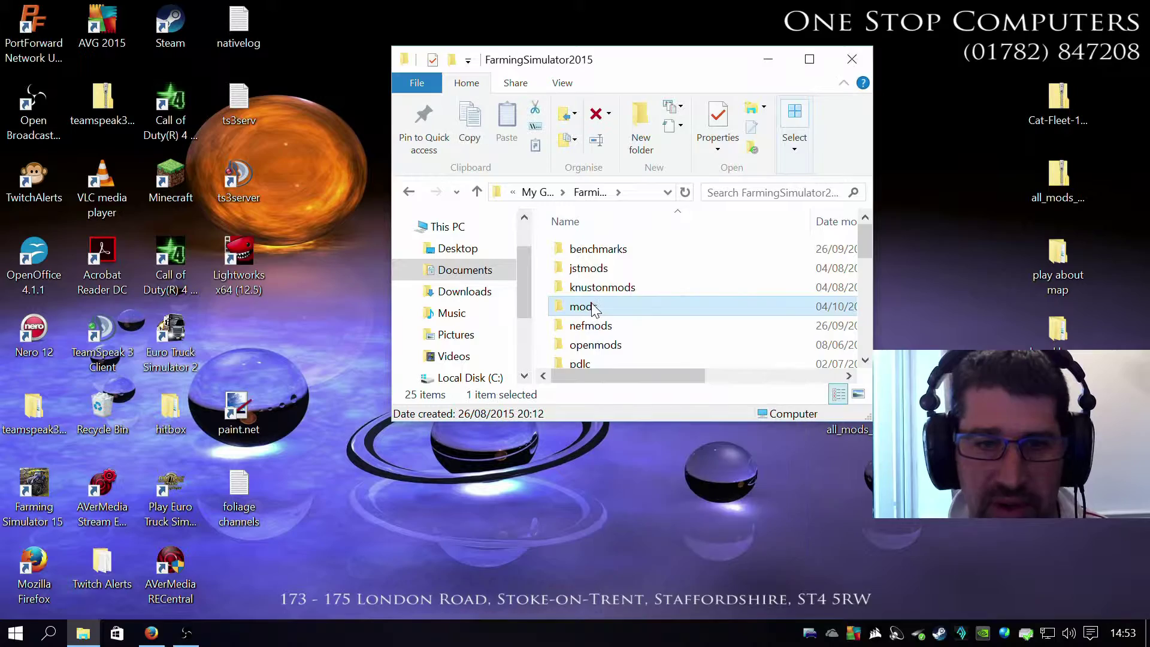
right_click(593, 307)
left_click(682, 580)
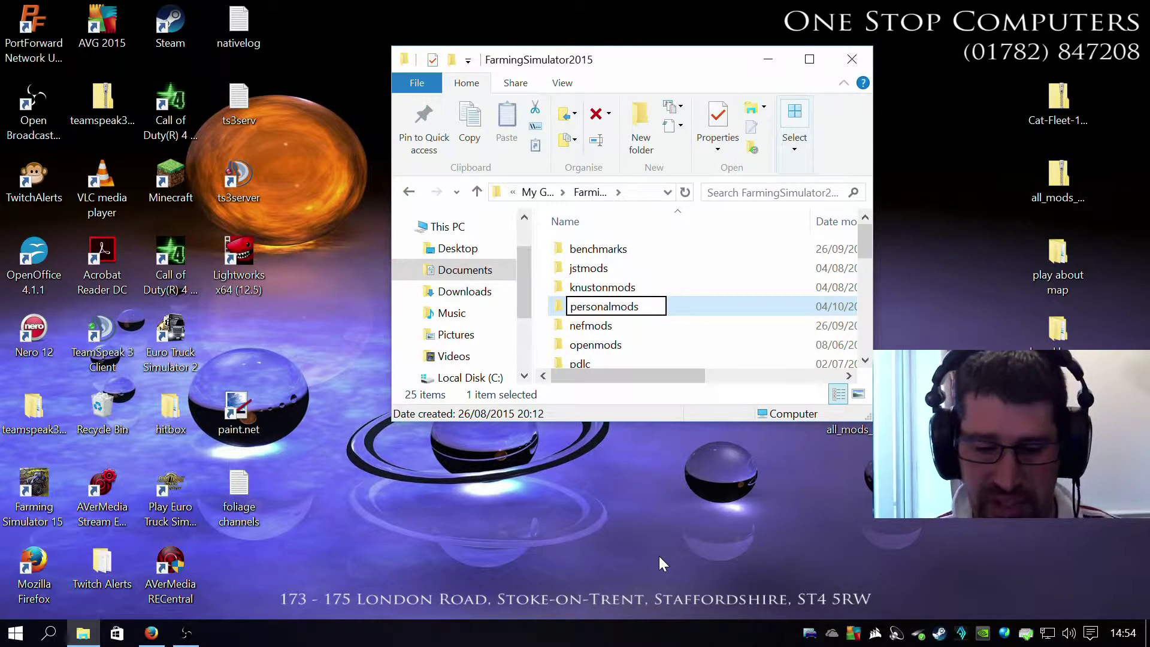
key("Return")
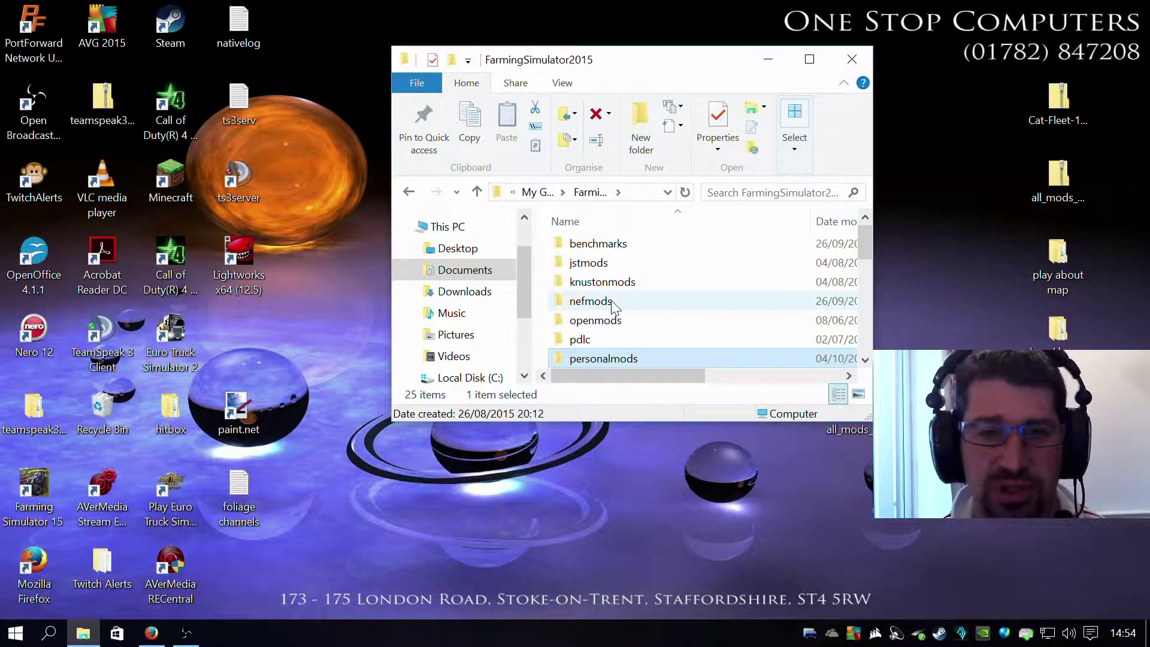
Create a new folder named mods in the FarmingSimulator2015 folder
right_click(632, 306)
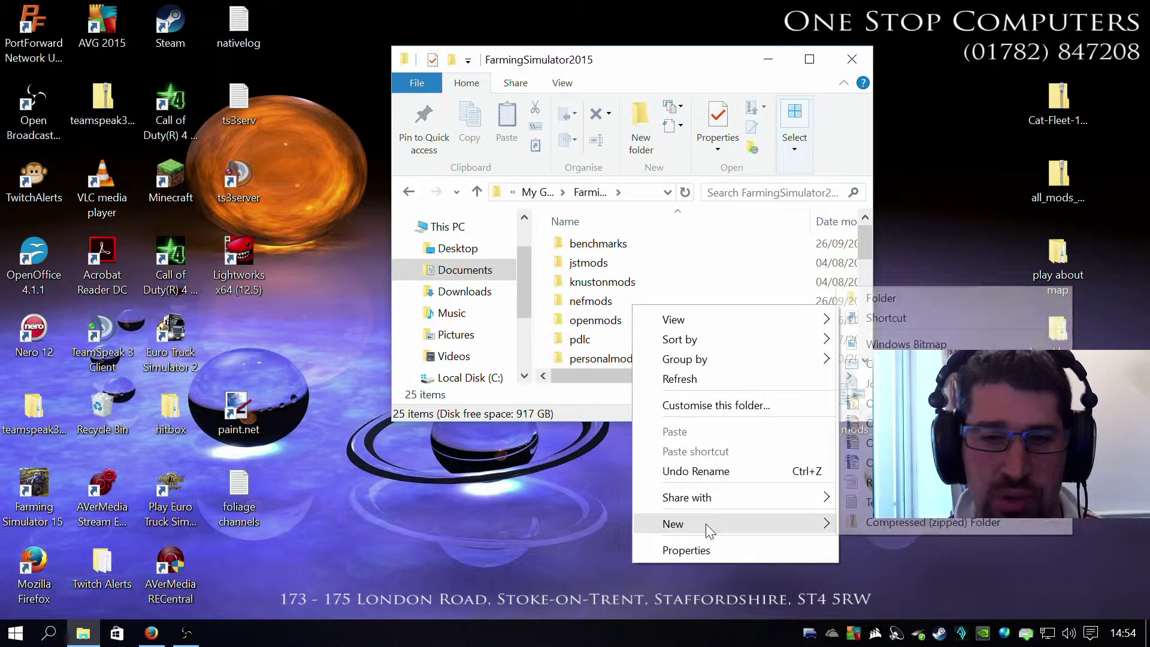
mouse_move(705, 523)
left_click(868, 296)
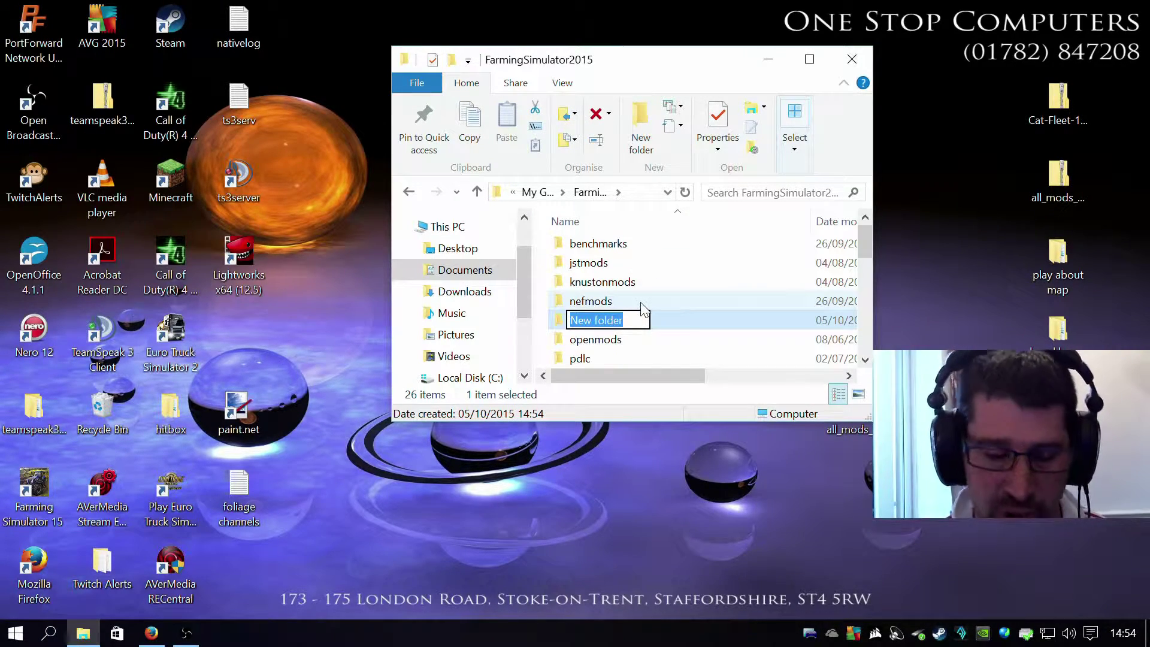
type("mo")
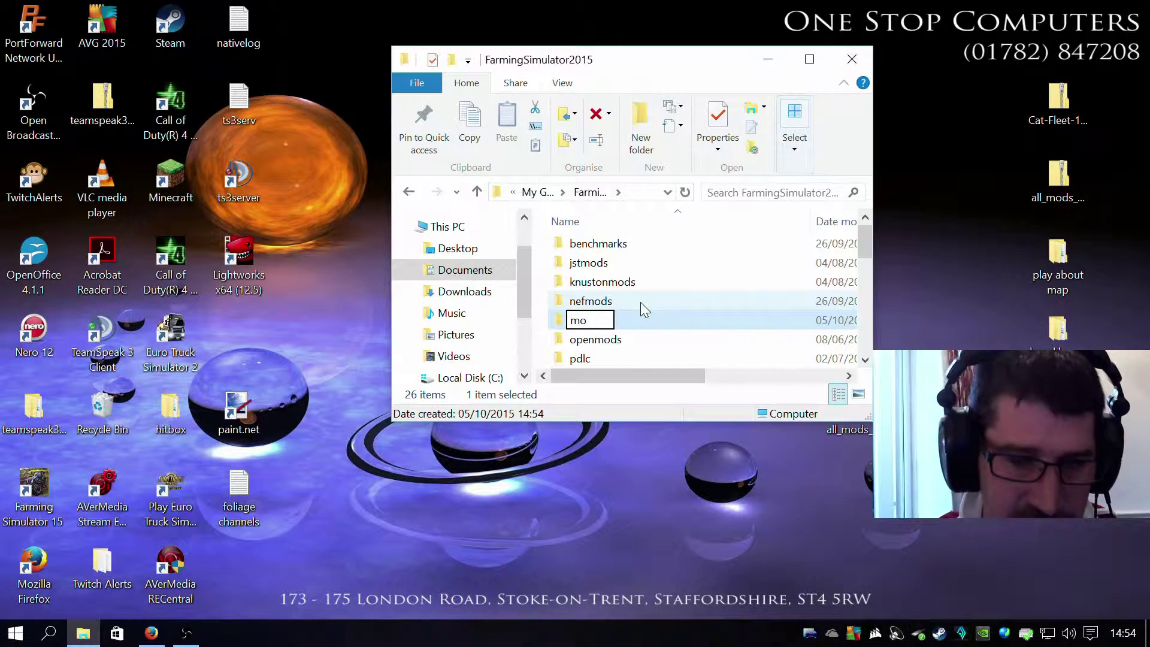
type("ds")
key("Return")
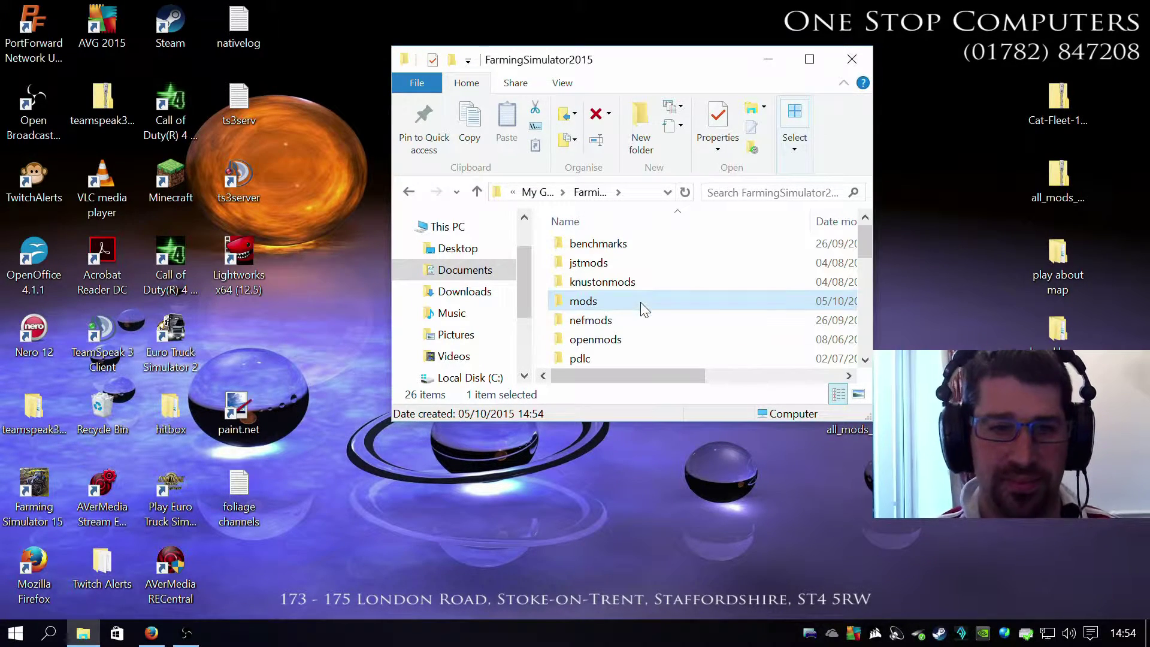
Open the new mods folder and move the all_mods_download zip from the desktop into it
double_click(584, 303)
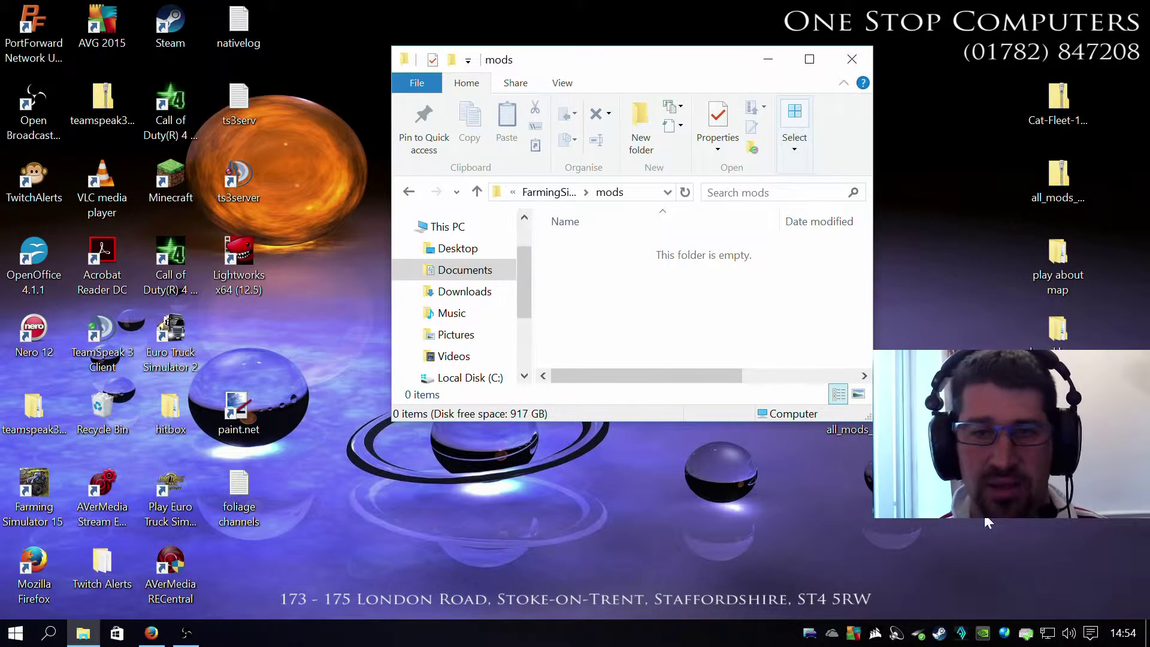
left_click_drag(608, 62, 501, 35)
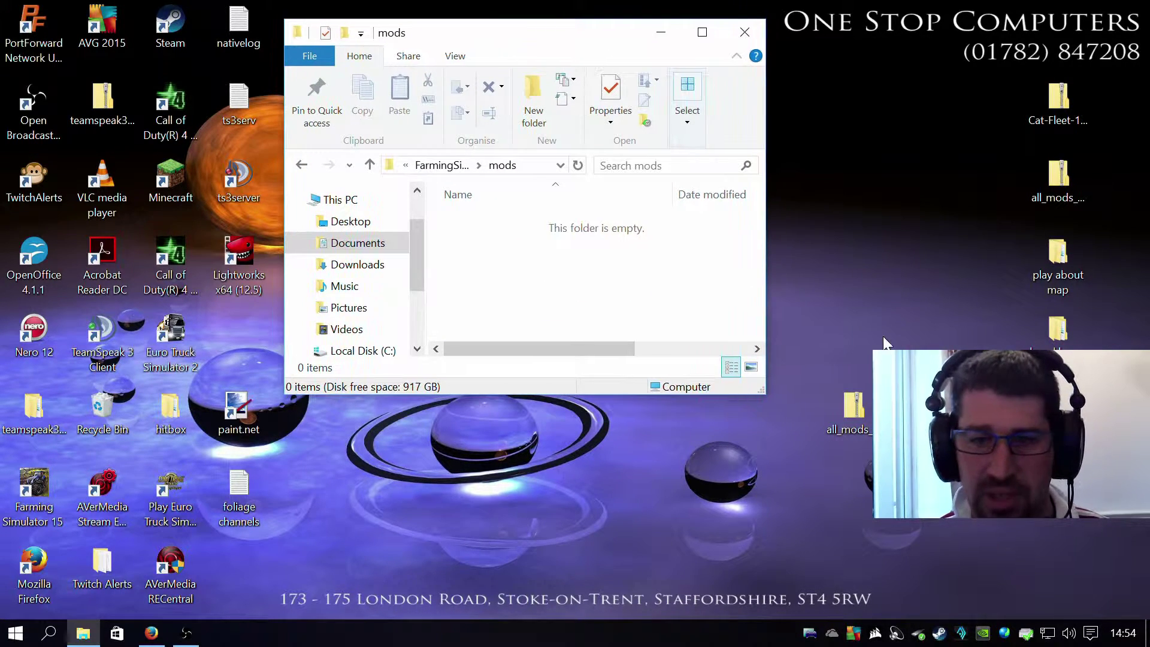
left_click(853, 407)
mouse_move(909, 338)
left_mouse_down()
mouse_move(951, 325)
mouse_move(928, 335)
left_mouse_up()
left_click_drag(621, 275, 623, 264)
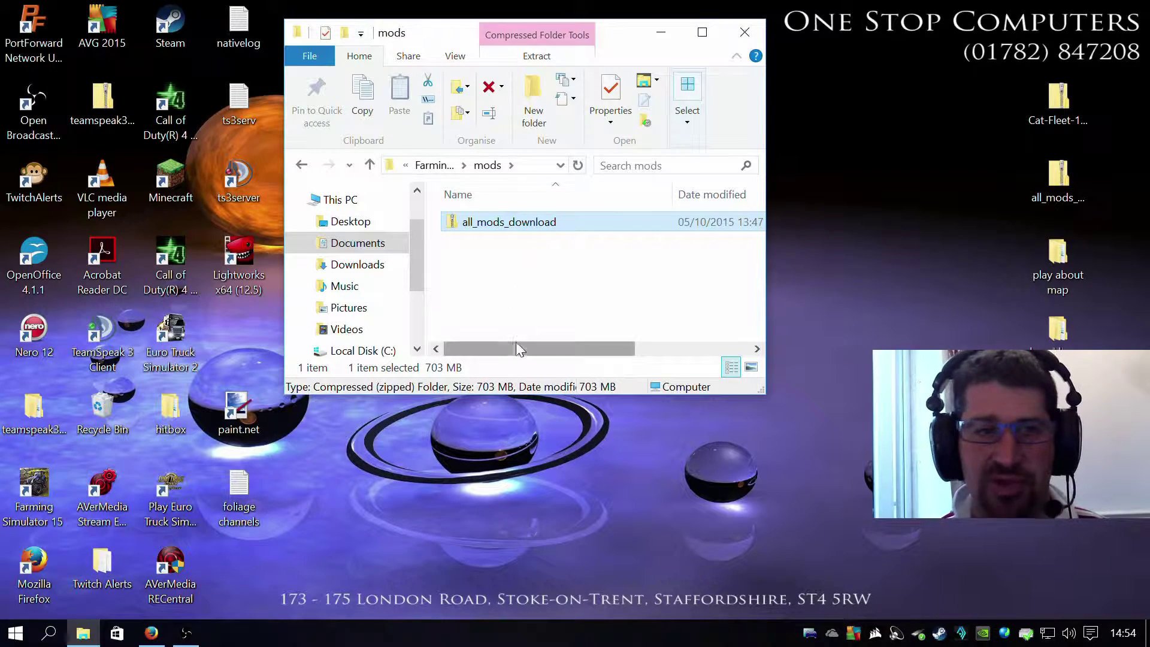
Extract all files from all_mods_download directly into E:\User Data\Documents\My Games\FarmingSimulator2015\mods, without the all_mods_download subfolder
right_click(507, 225)
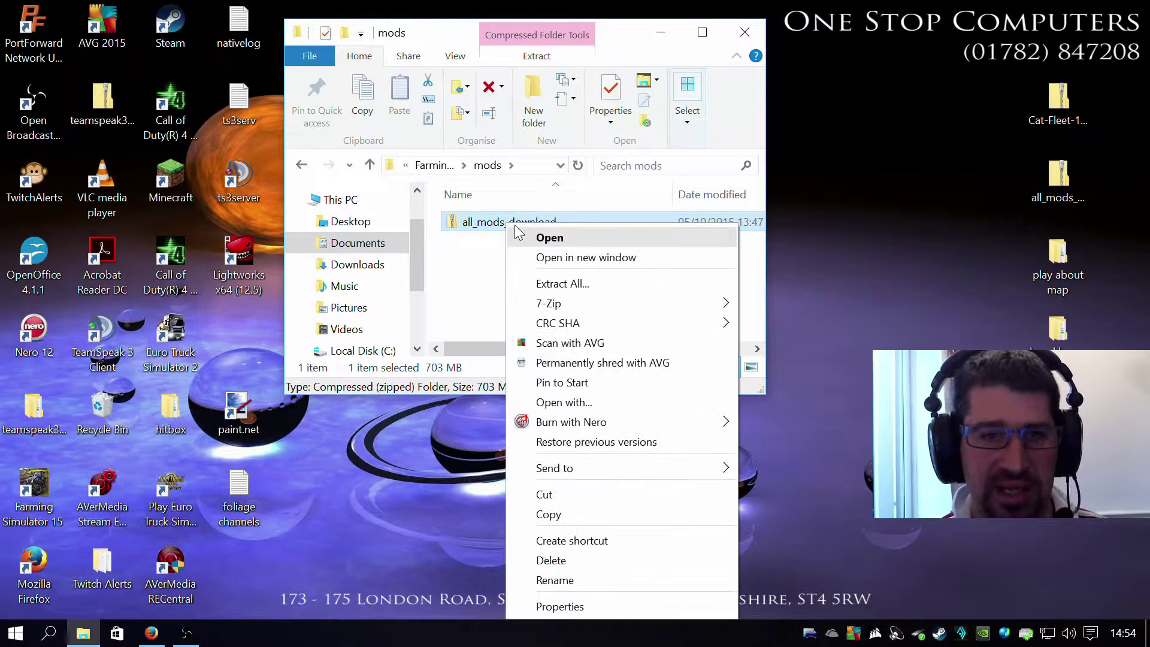
left_click(578, 284)
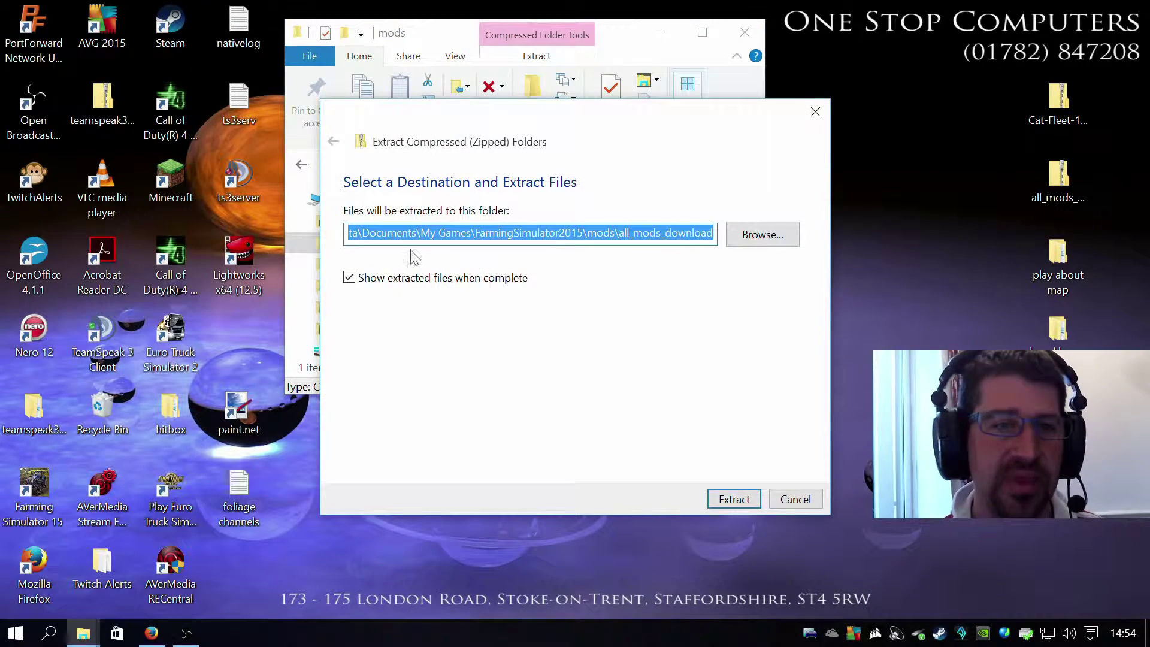
left_click(715, 234)
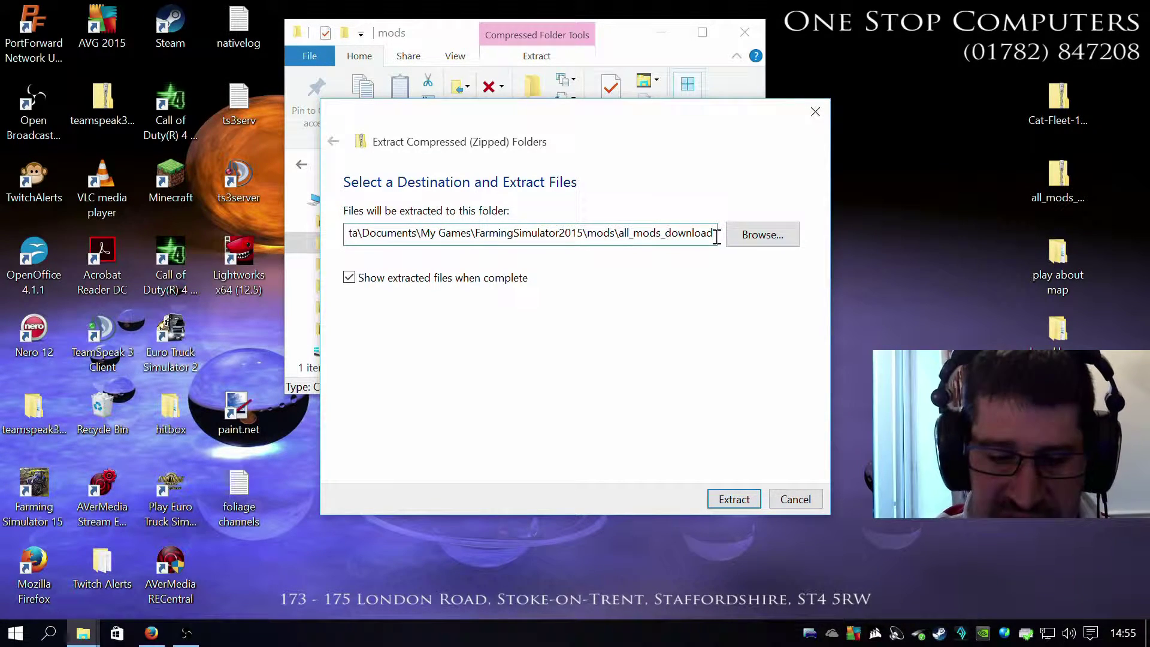
key("BackSpace")
key("BackSpace")
key("BackSpace")
key("BackSpace")
key("BackSpace")
key("BackSpace")
key("BackSpace")
key("BackSpace")
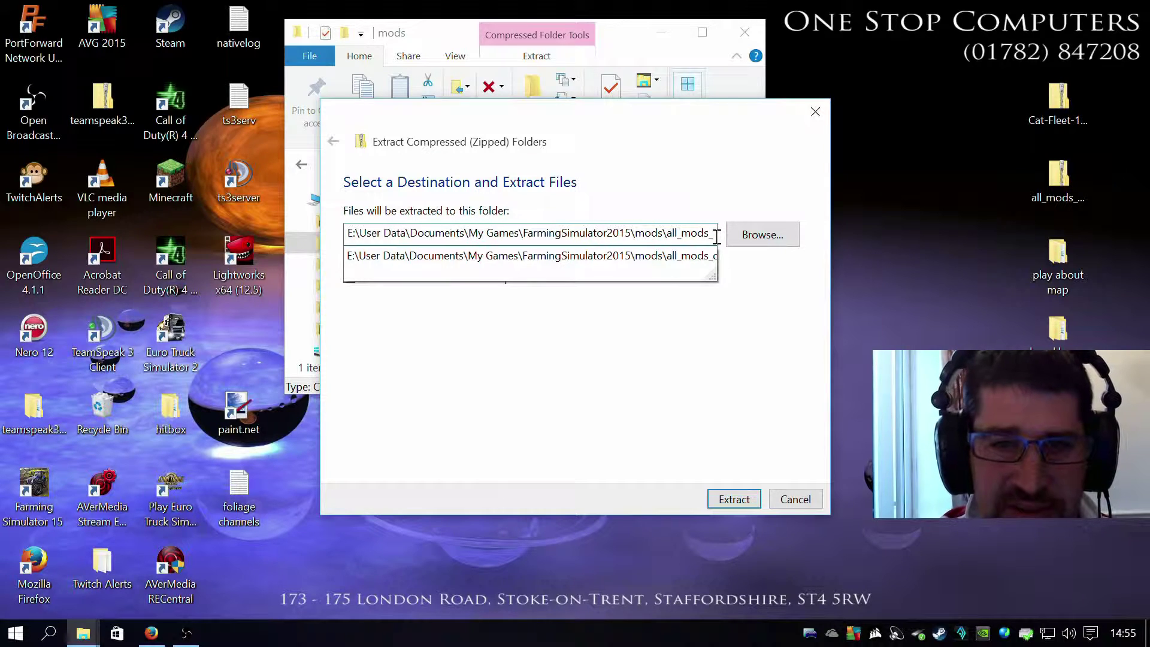
key("BackSpace")
key("BackSpace")
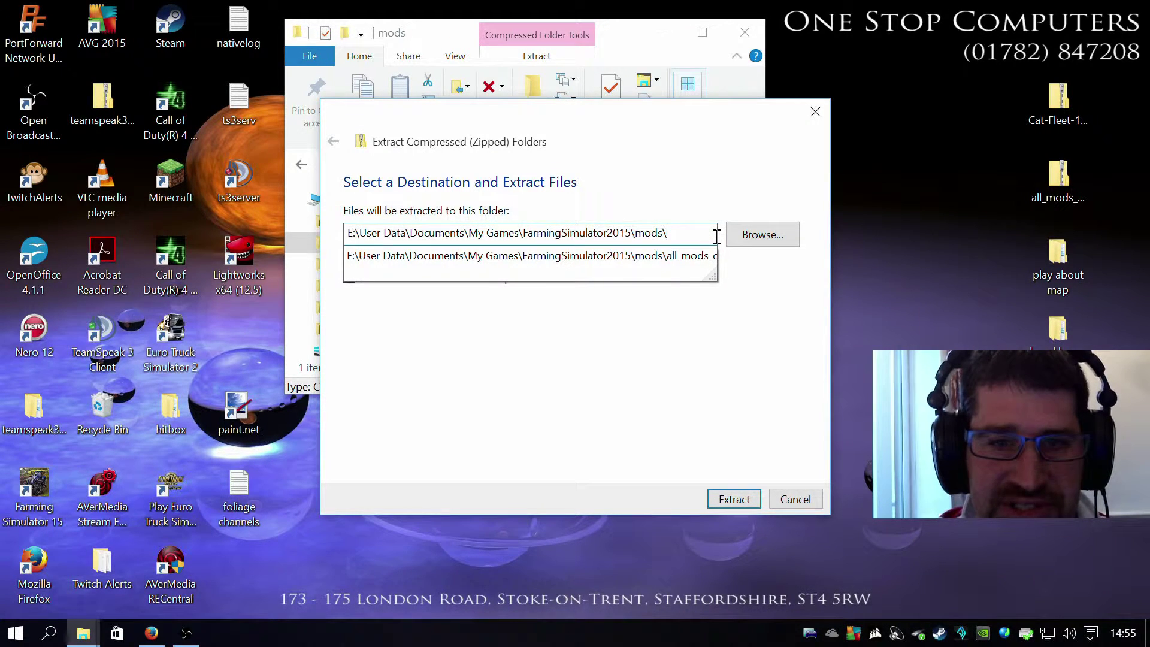
key("BackSpace")
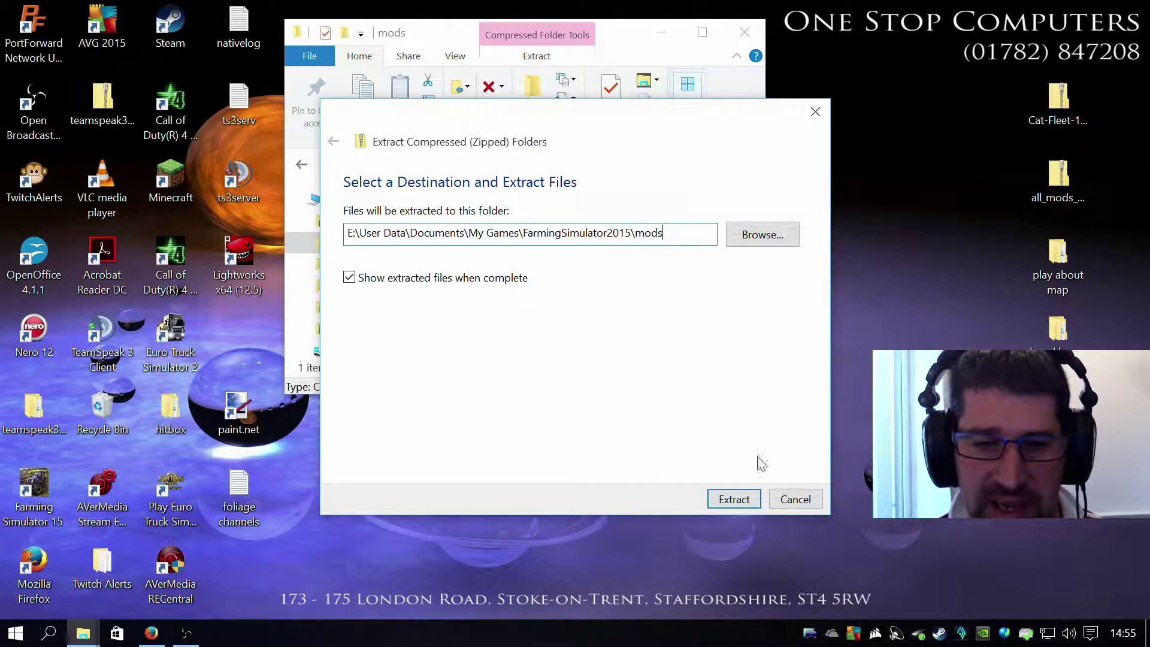
left_click(735, 501)
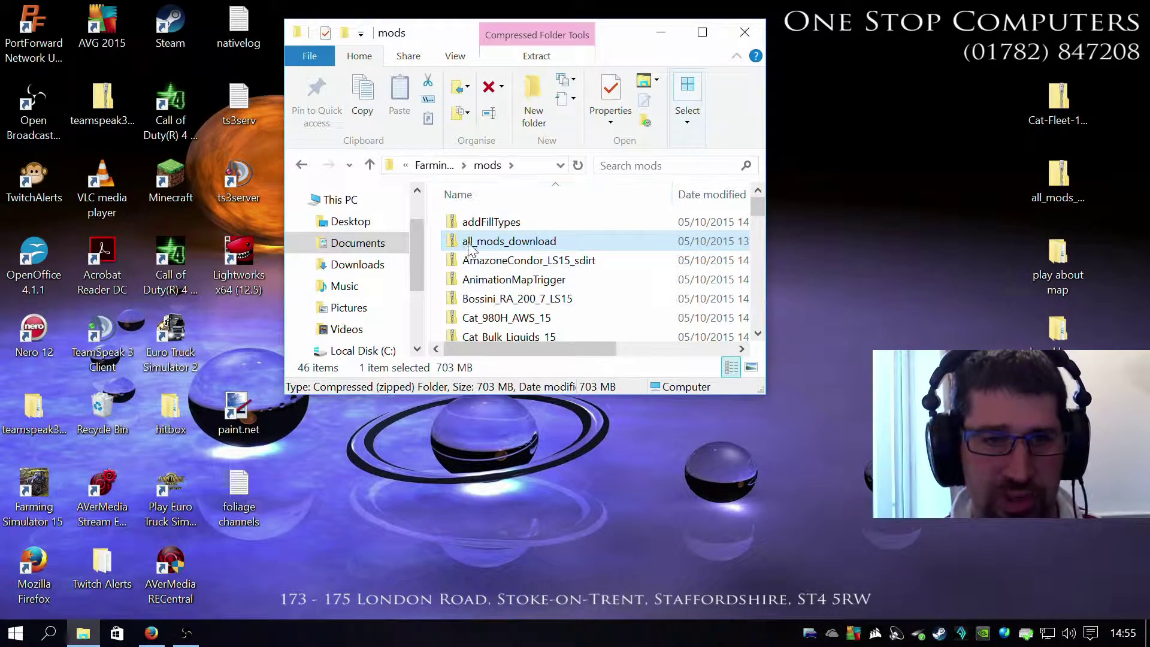
Move the all_mods_download zip out of the mods folder to the desktop and look through the remaining mods
scroll(573, 335, "down", 2)
scroll(573, 335, "up", 2)
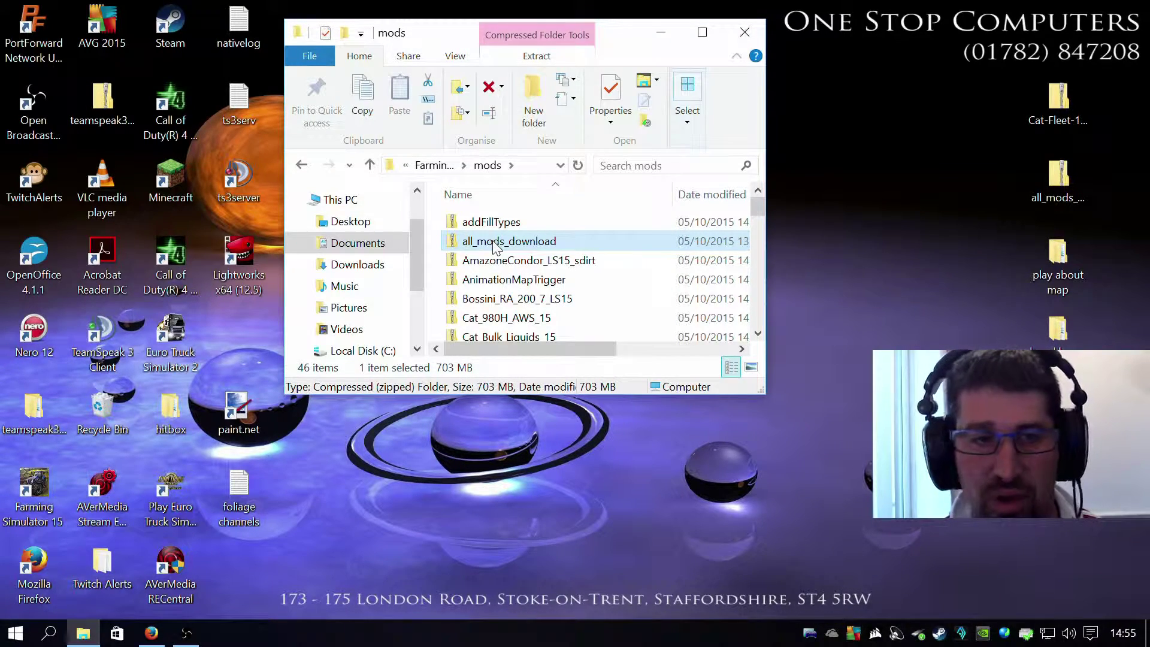
left_click_drag(495, 247, 1057, 497)
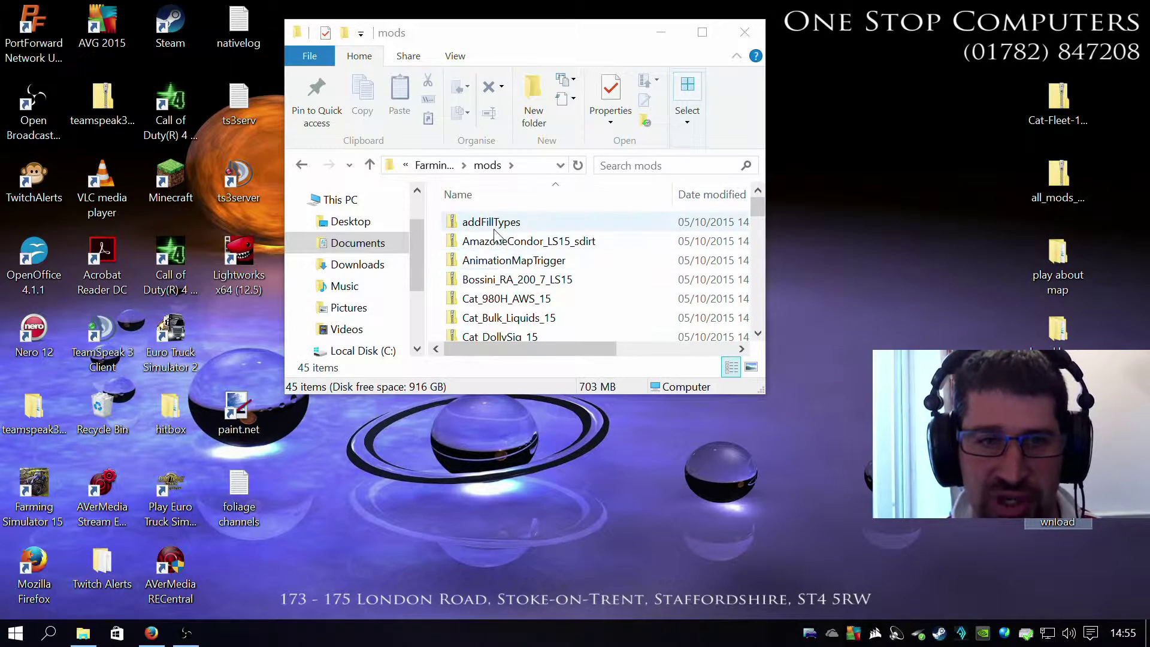
scroll(495, 237, "down", 3)
scroll(494, 237, "down", 9)
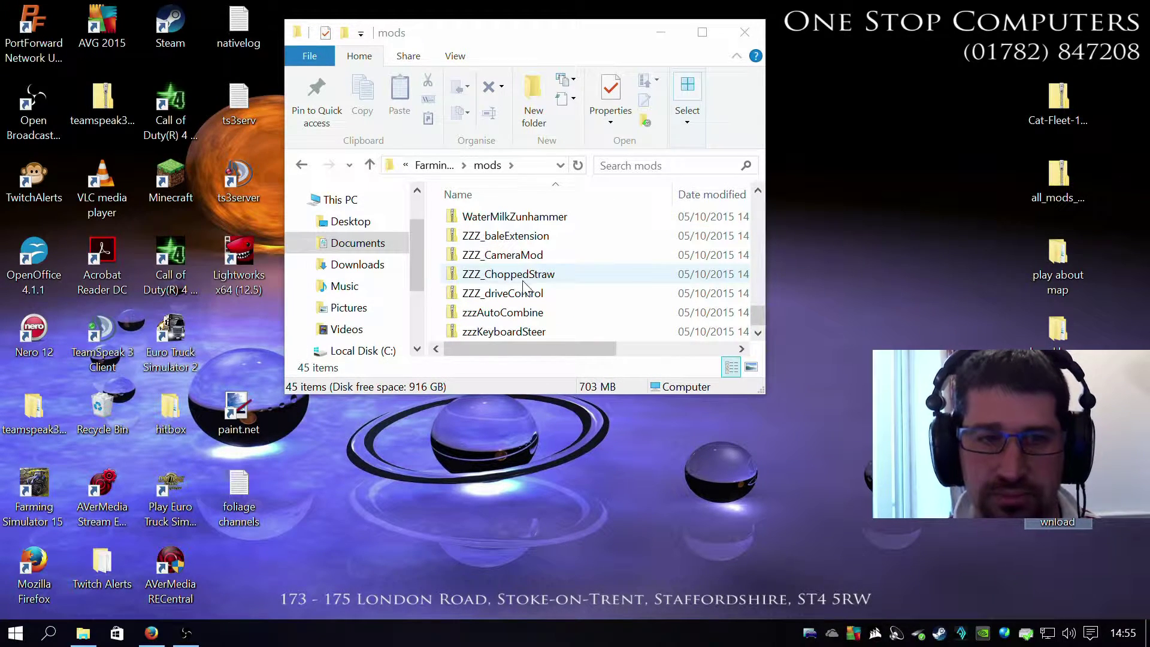
scroll(638, 254, "up", 11)
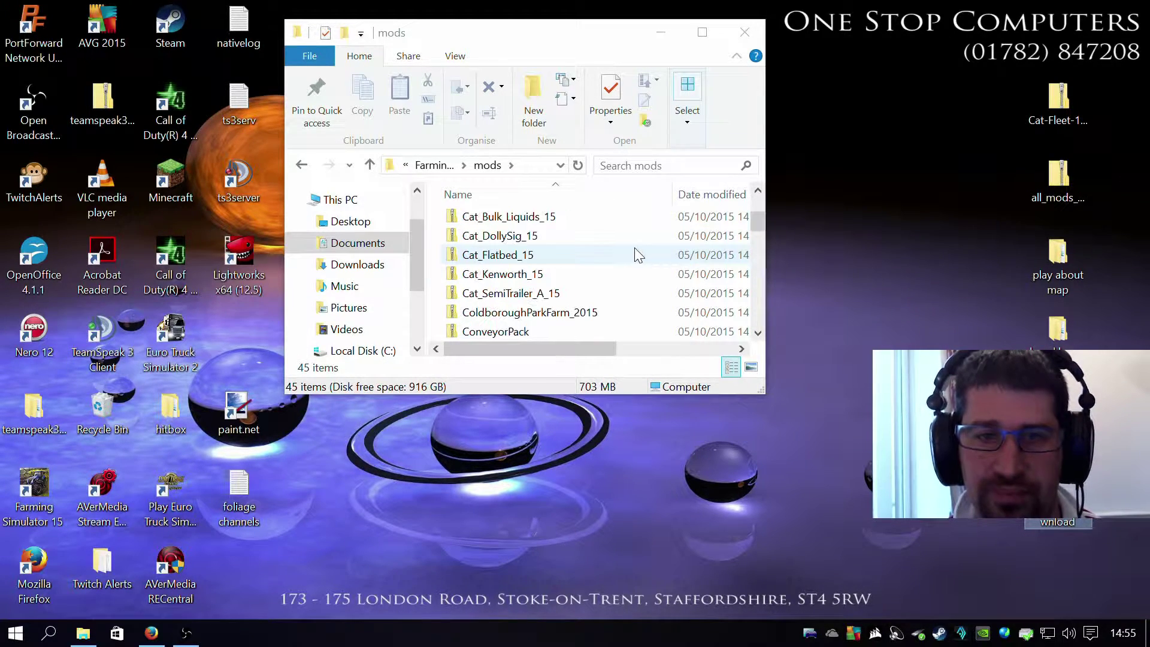
Close the mods folder and launch Farming Simulator 15 from the desktop
left_click(742, 34)
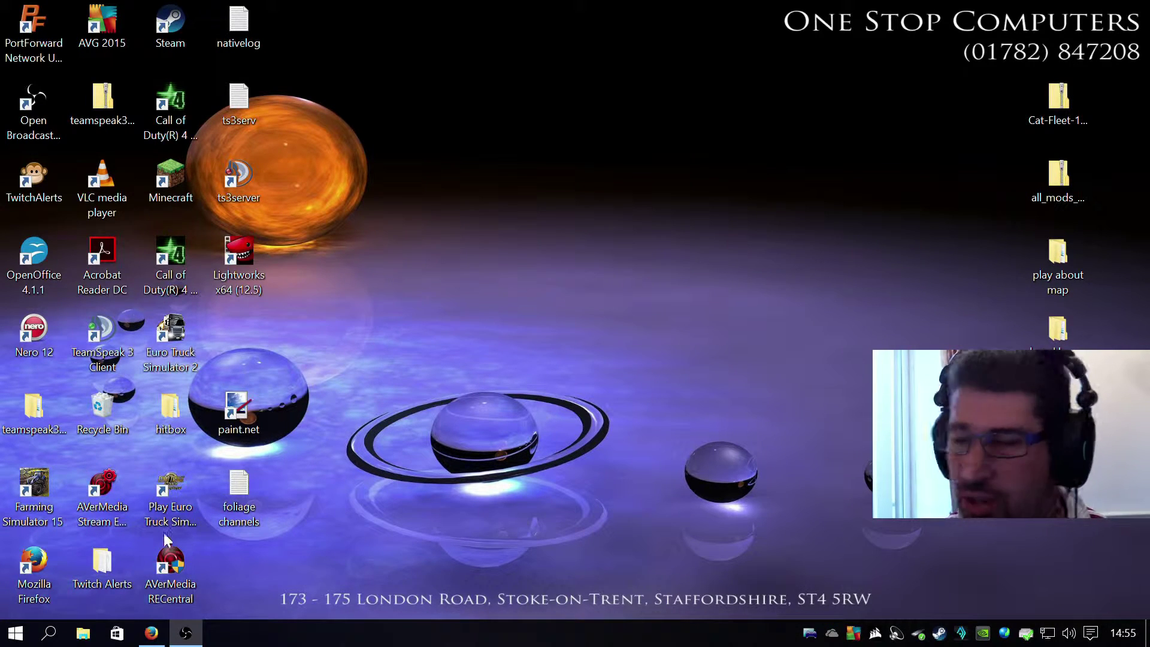
double_click(45, 504)
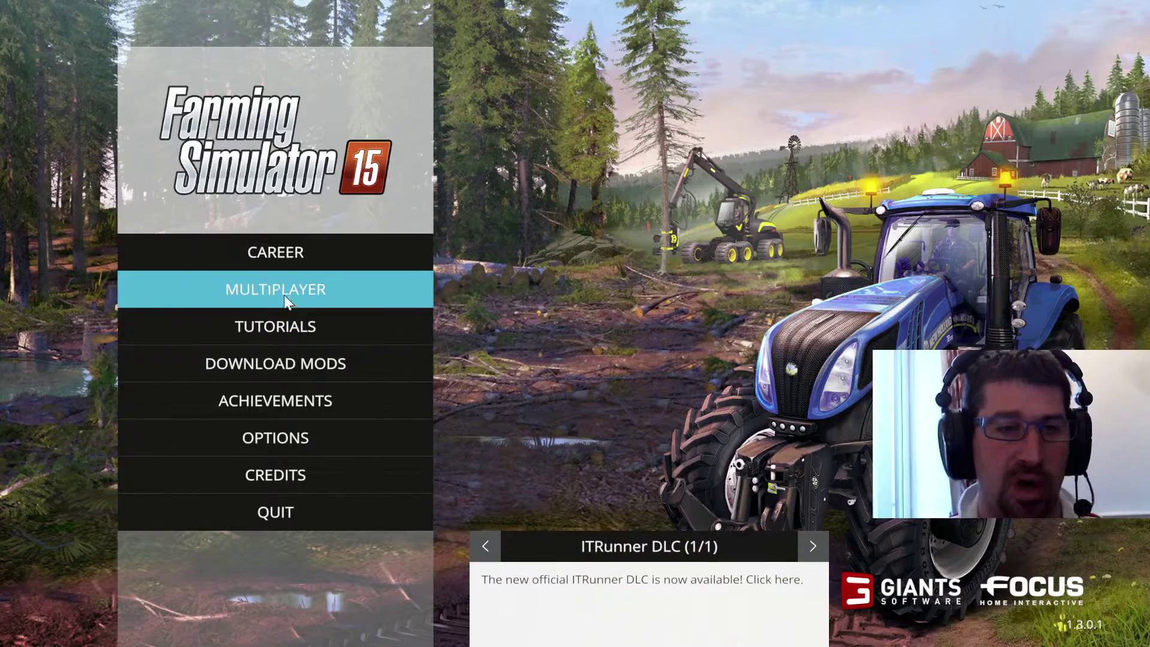
Go to joining a multiplayer game so that the choice of server regions is open
left_click(278, 290)
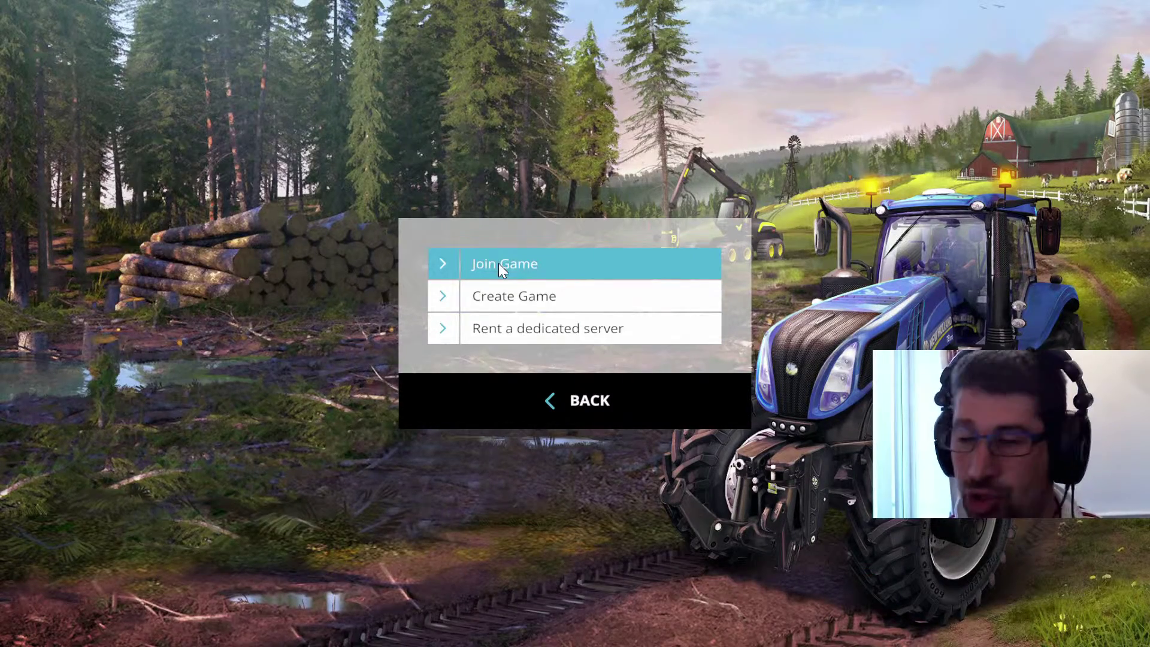
left_click(609, 268)
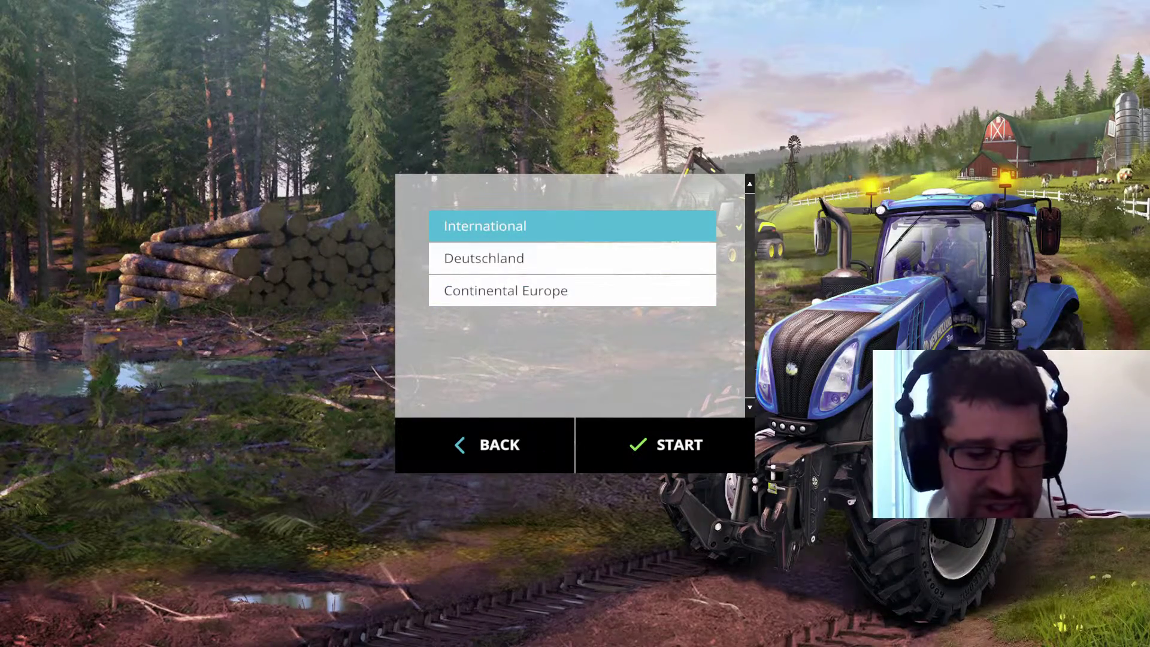
Switch to Firefox and bring up the Bbfarmservices Twitch channel page
key("alt+Tab")
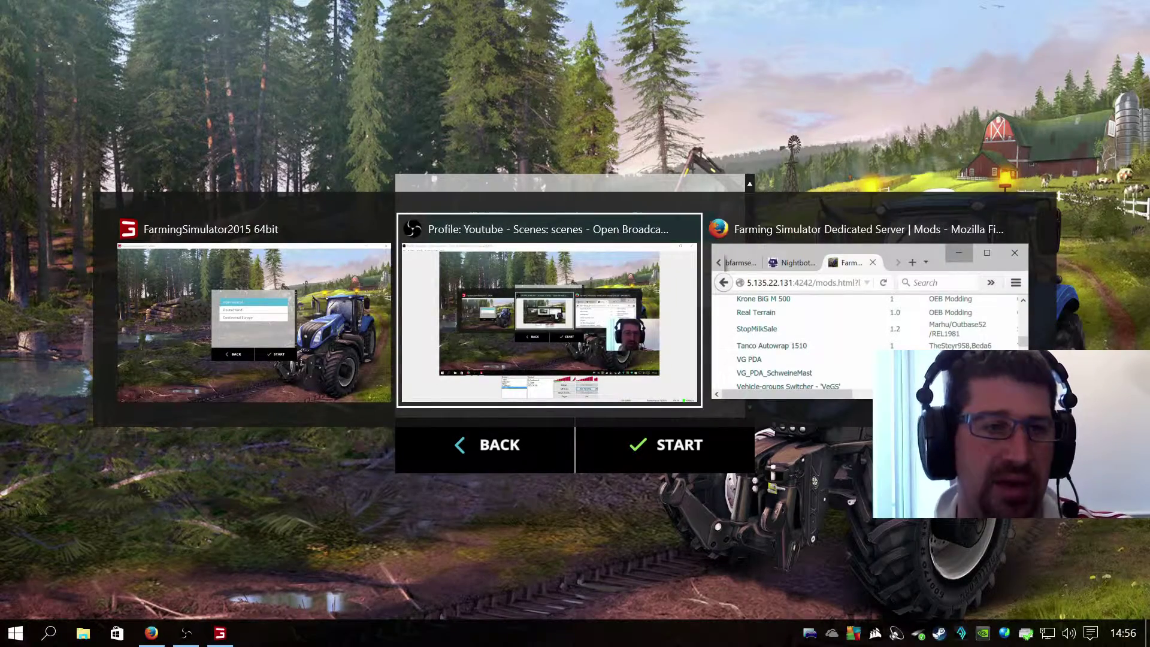
key("alt+Tab")
key("alt+Tab")
key("alt+Tab")
key("alt+Tab")
key("alt+Tab")
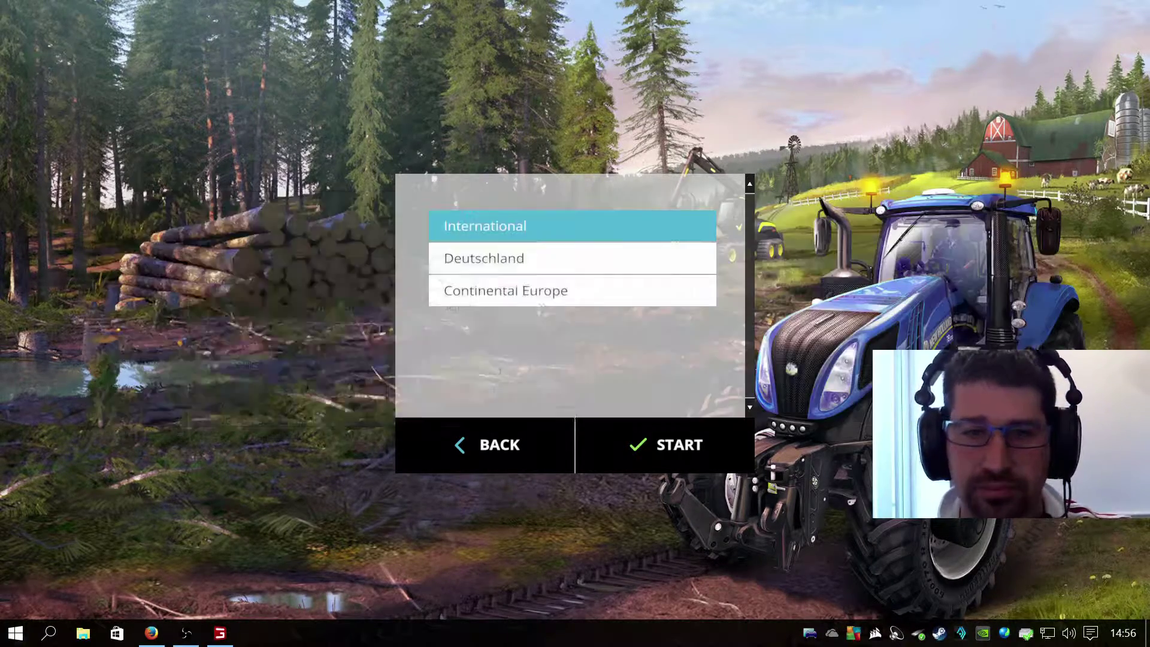
key("alt+Tab")
left_click(595, 178)
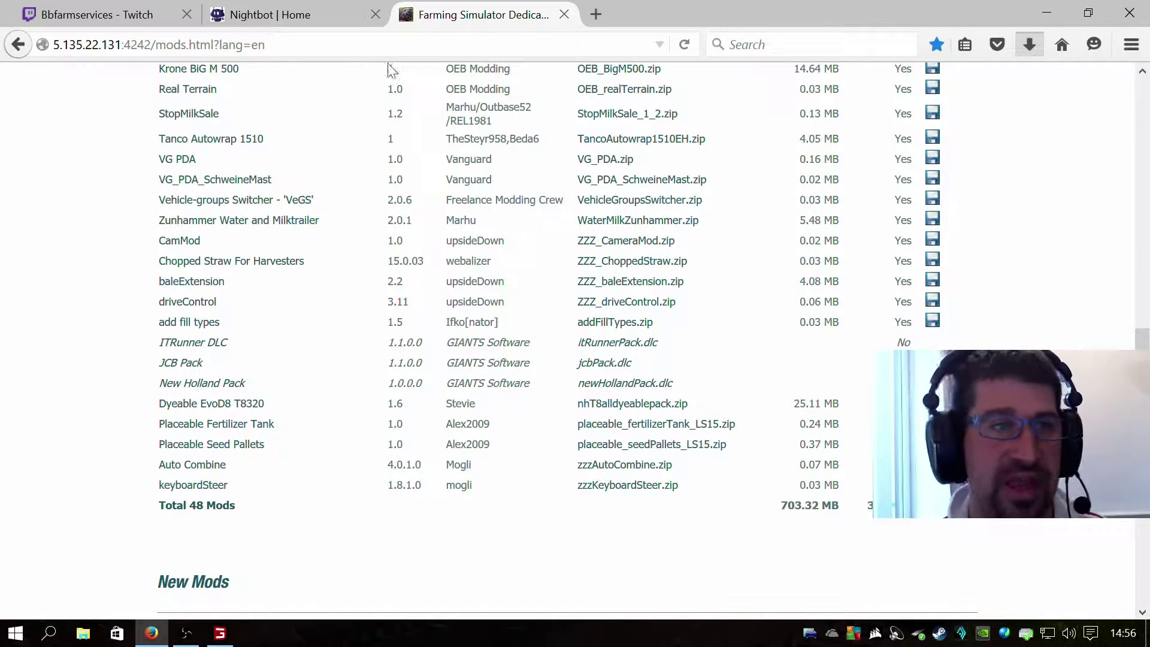
left_click(155, 18)
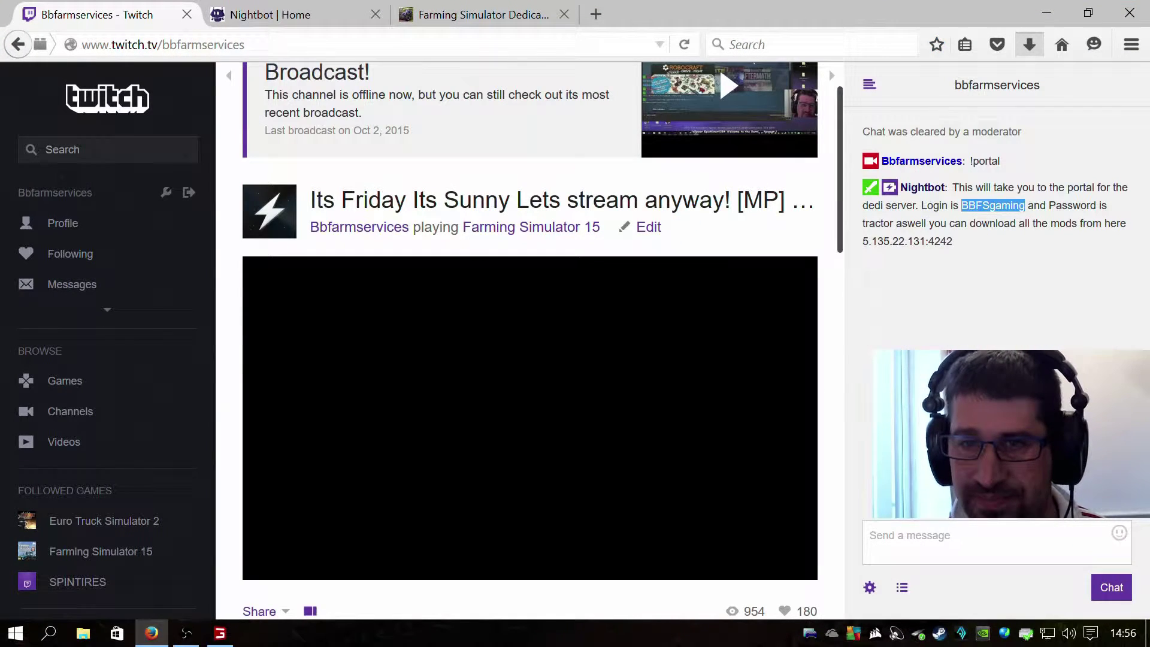
Send the !game command in the Twitch channel's chat to request the server details
left_click(884, 535)
type("!g")
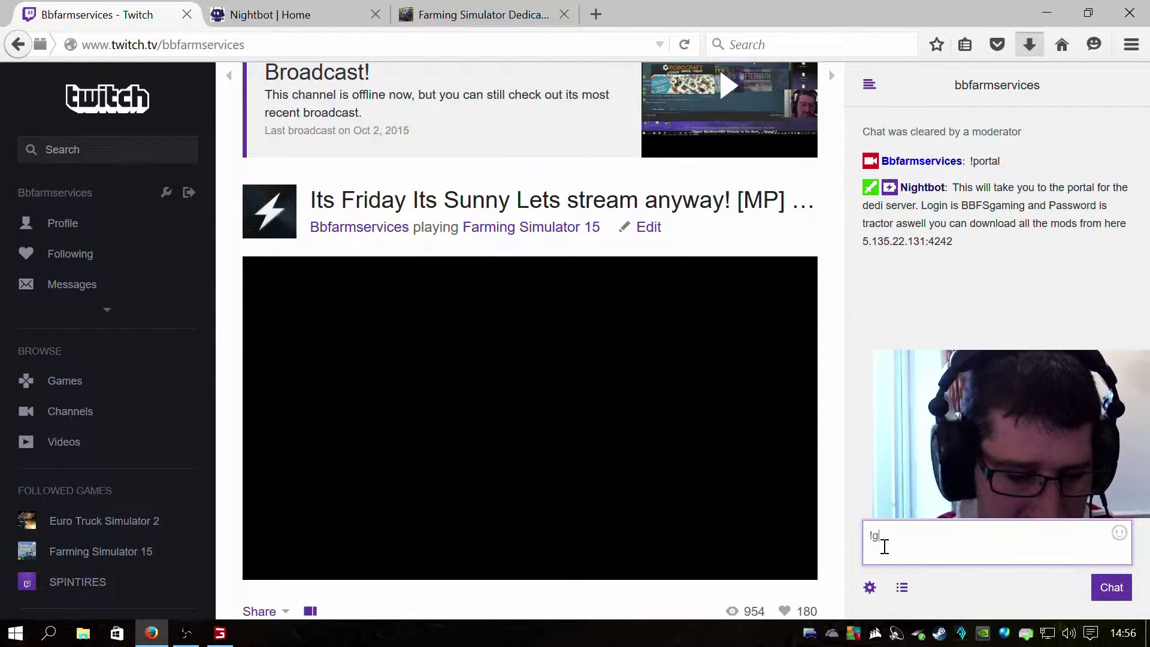
type("ame")
key("Return")
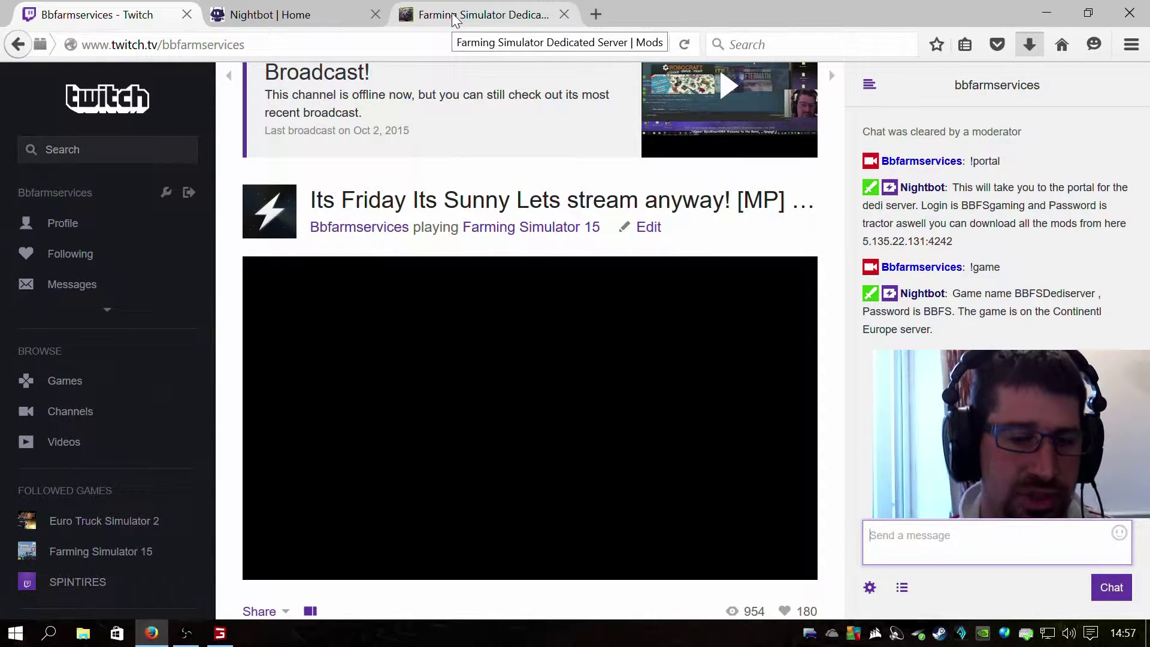
Return to Farming Simulator 15, choose the Continental Europe region and filter the server list by the game name BBFS
left_click(221, 635)
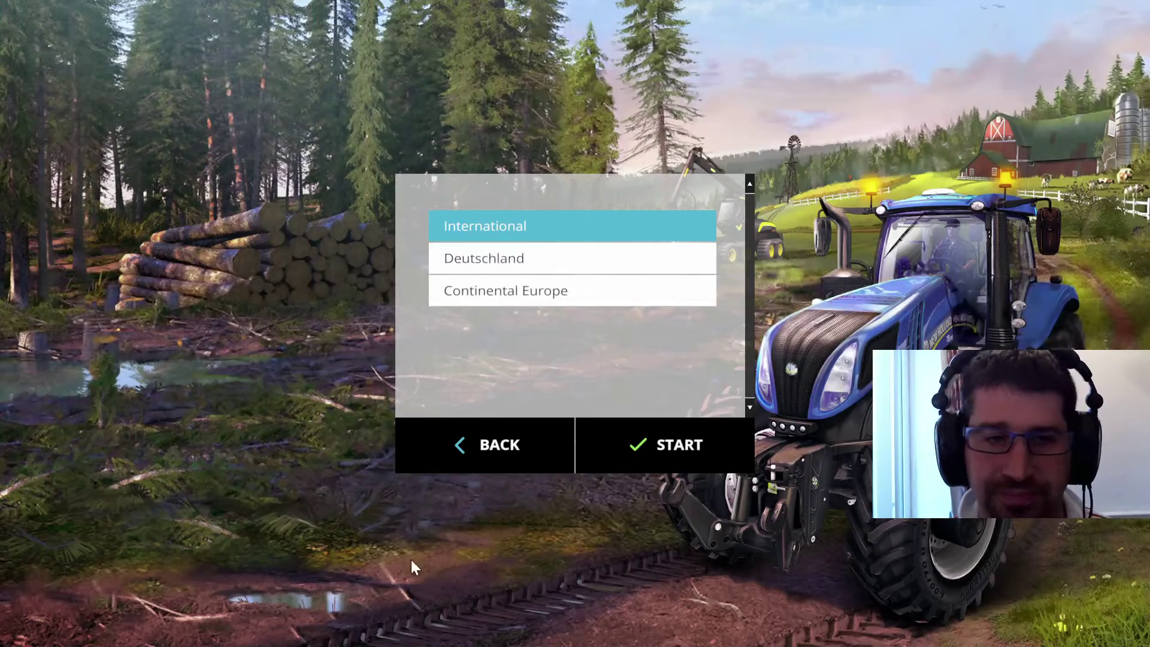
left_click(523, 296)
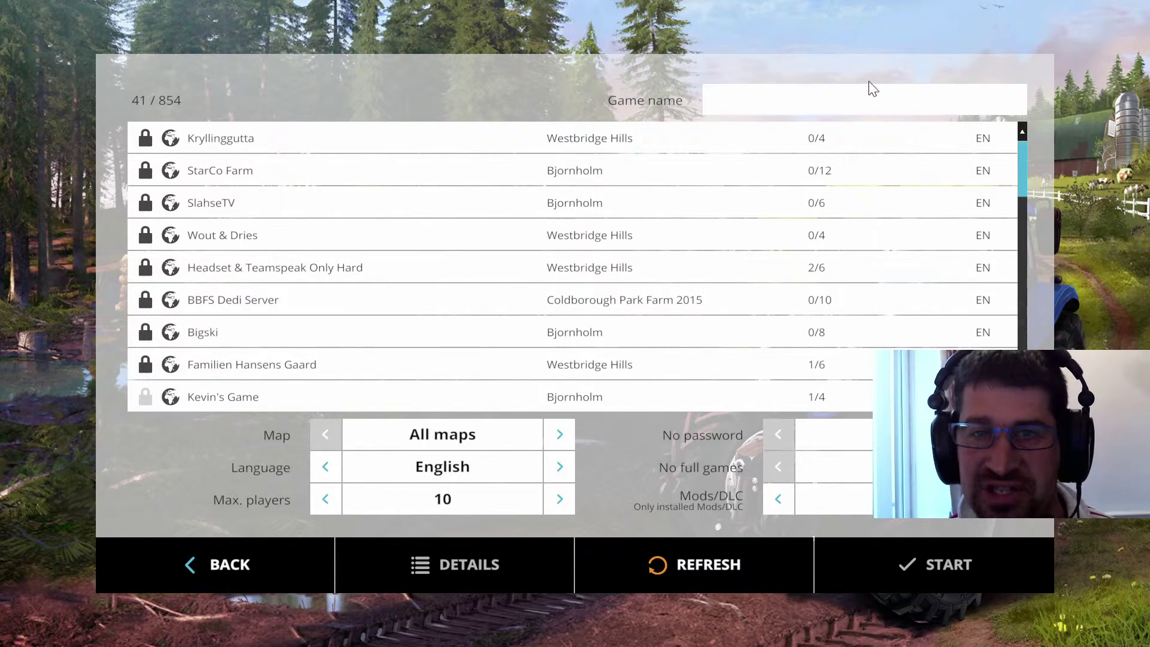
left_click(833, 93)
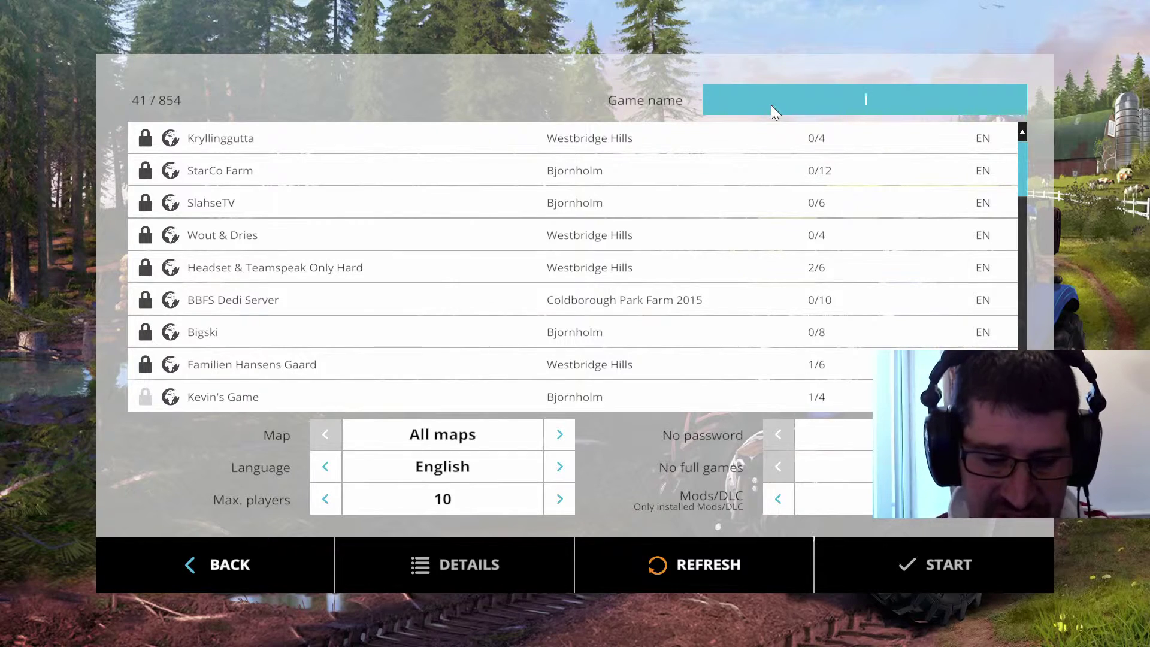
type("BBFS")
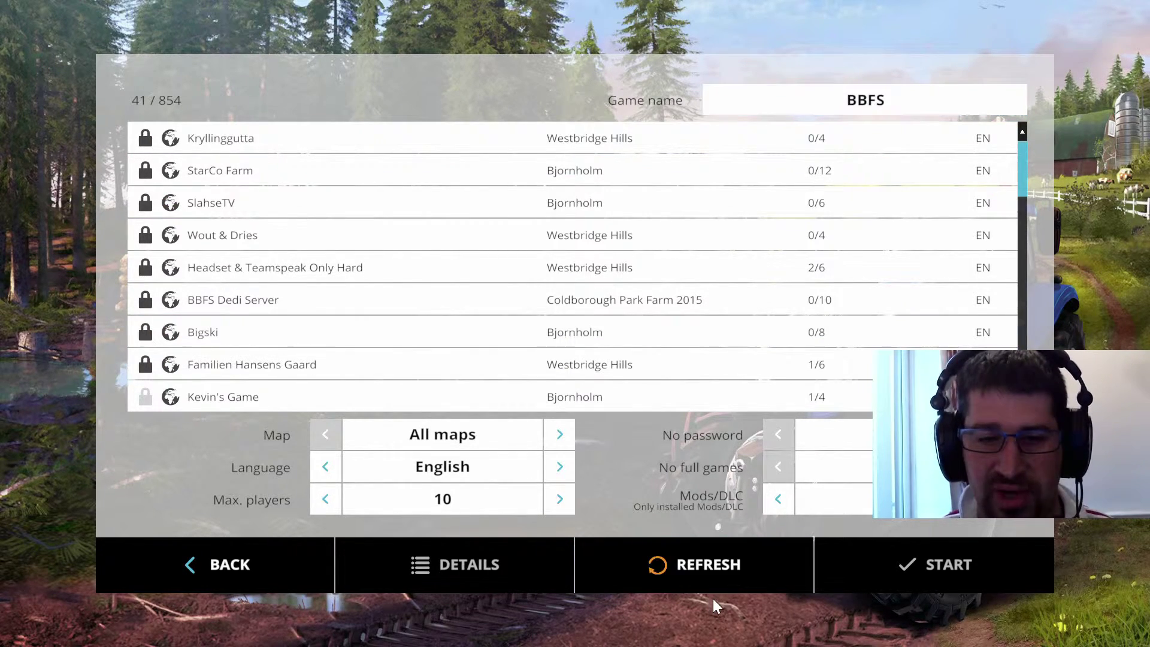
left_click(706, 581)
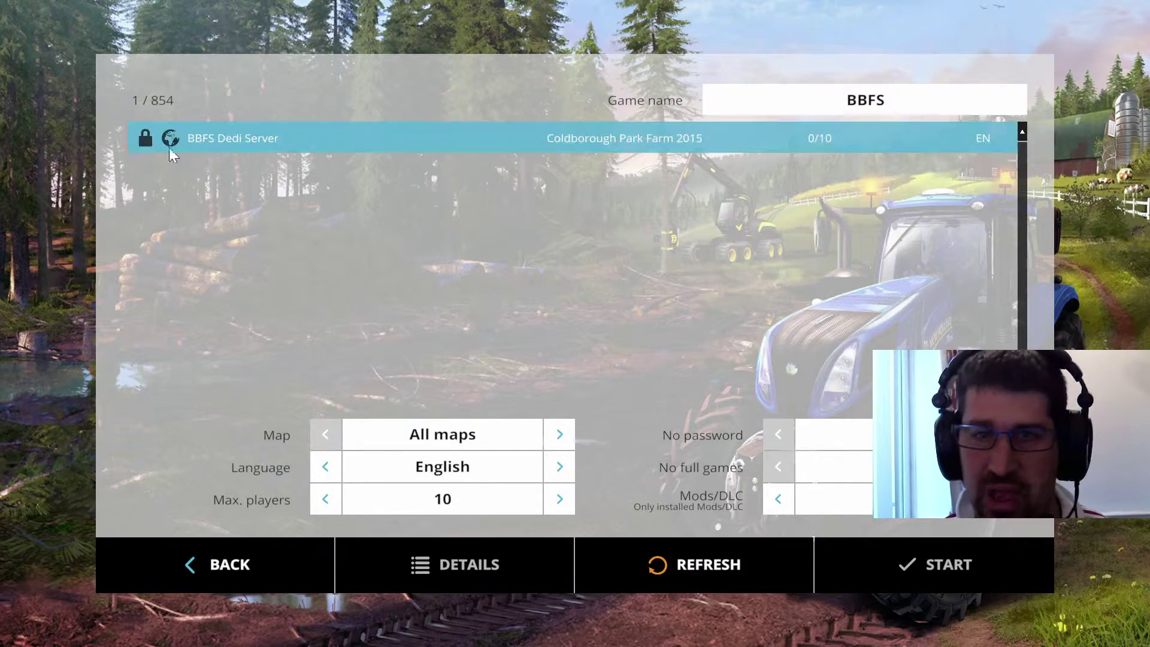
Join BBFS Dedi Server with the game password, checking it against the Twitch chat, and start the Coldborough Park Farm 2015 map
left_click(770, 136)
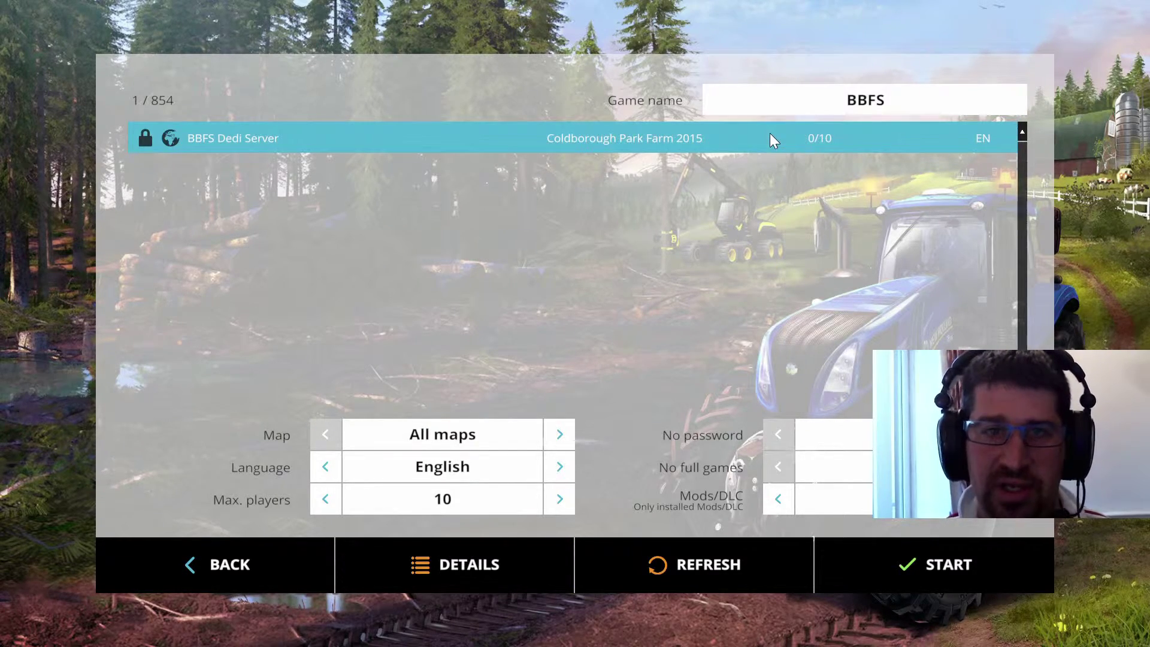
left_click(885, 582)
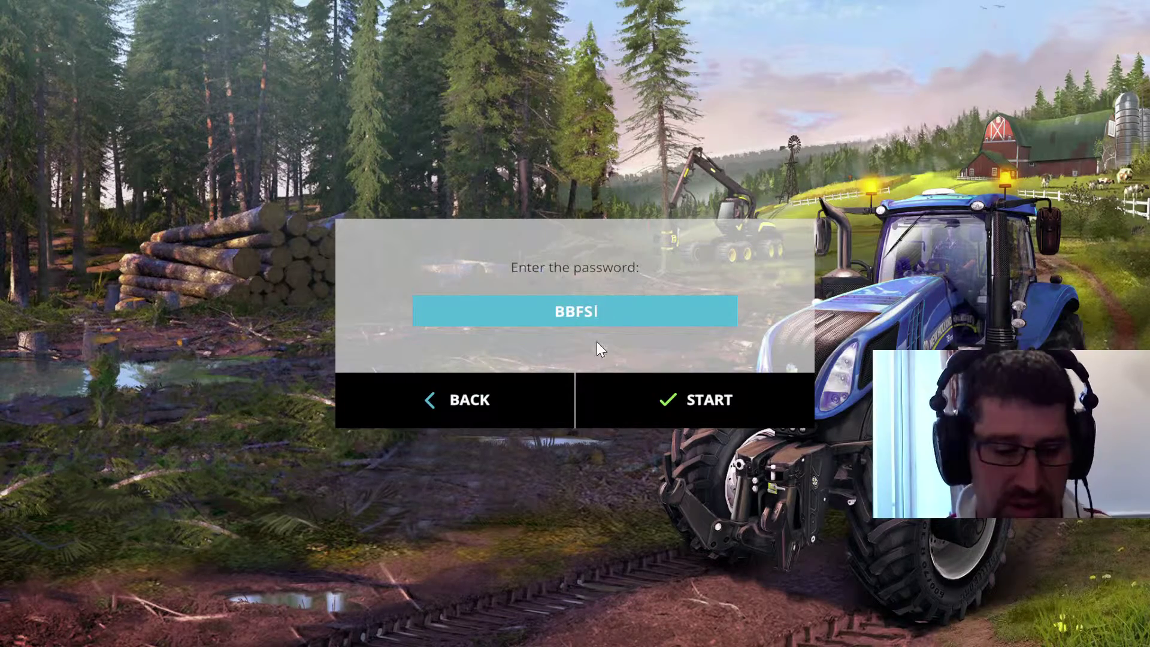
key("alt+Tab")
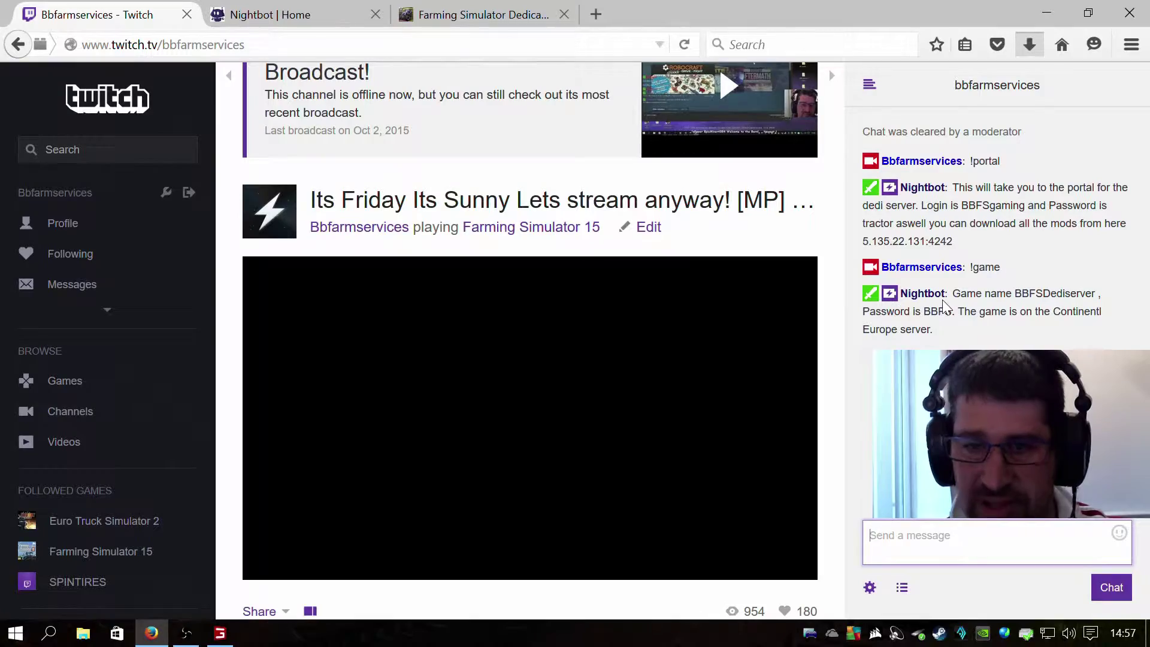
key("alt+Tab")
left_click(708, 396)
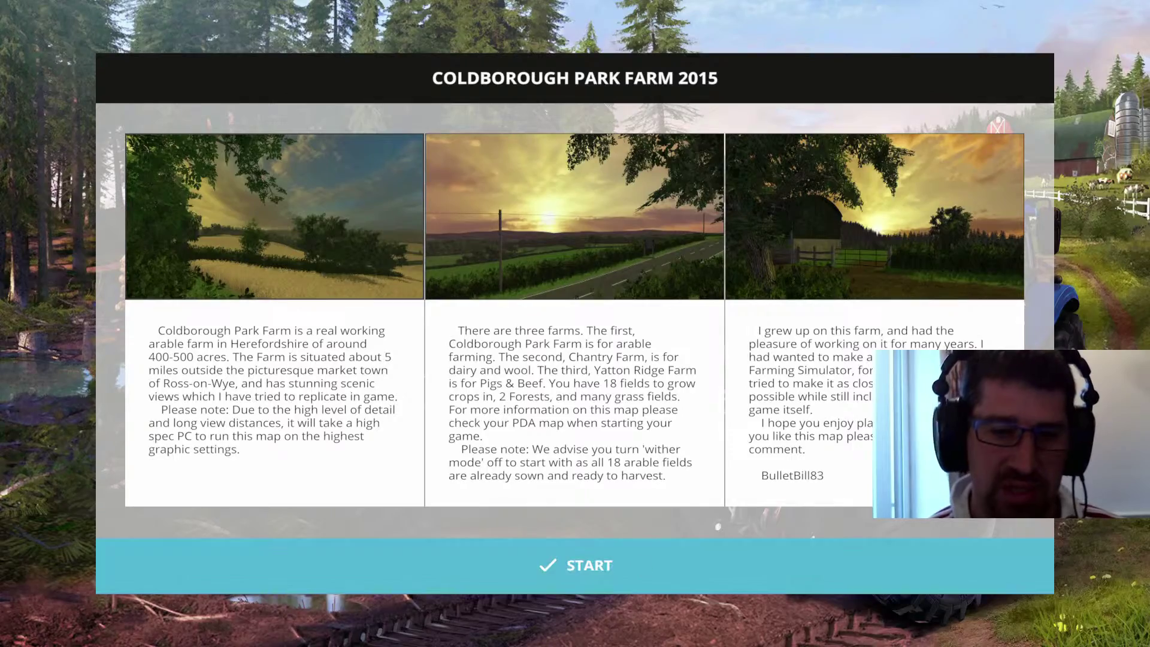
left_click(680, 565)
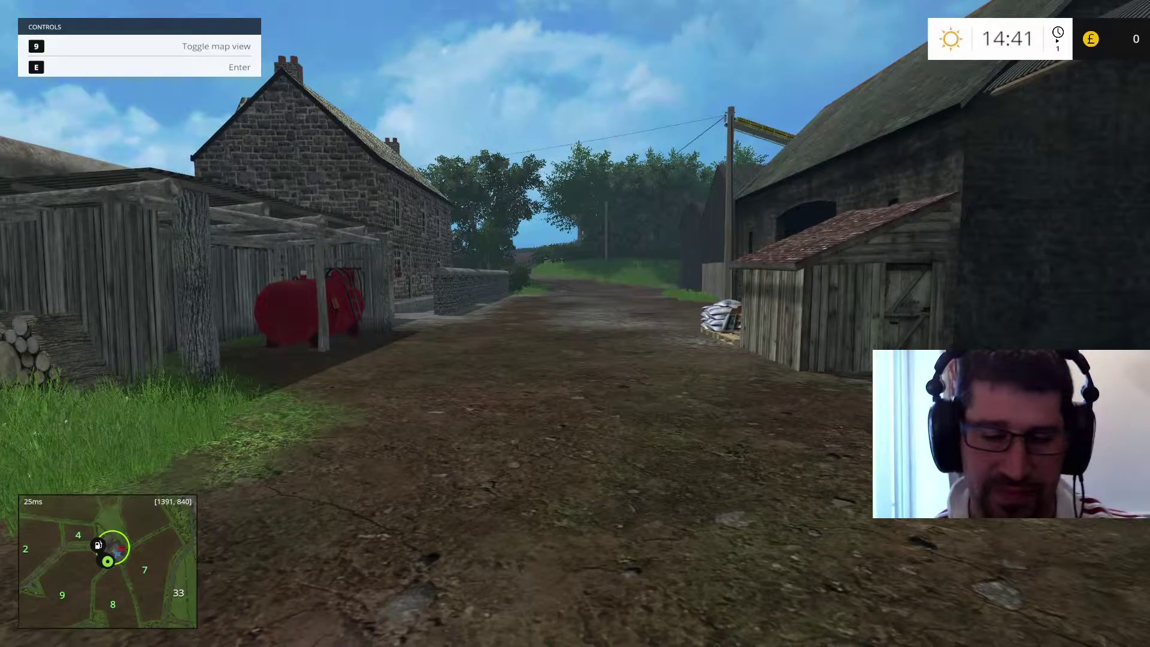
key("alt+Tab")
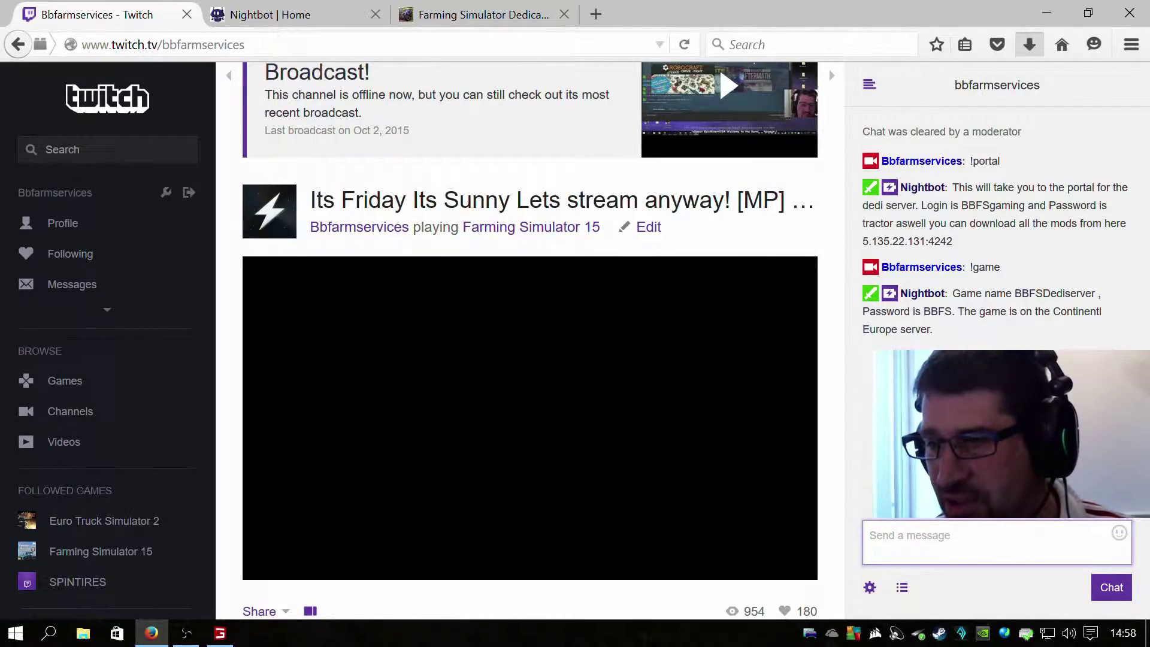
key("alt+Tab")
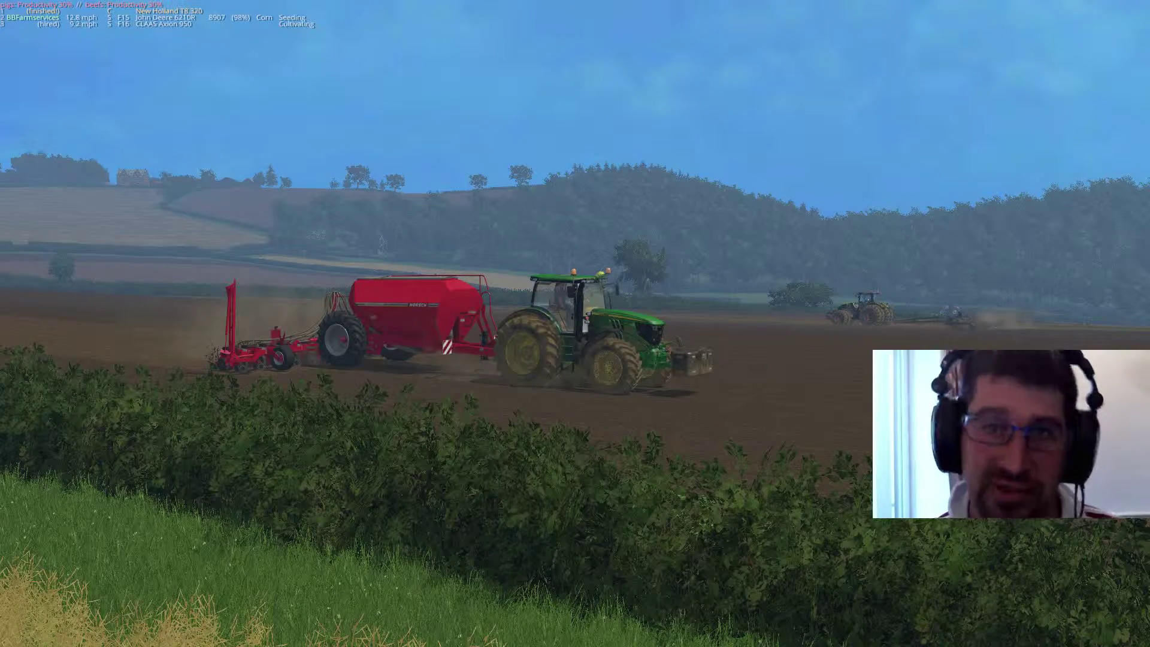